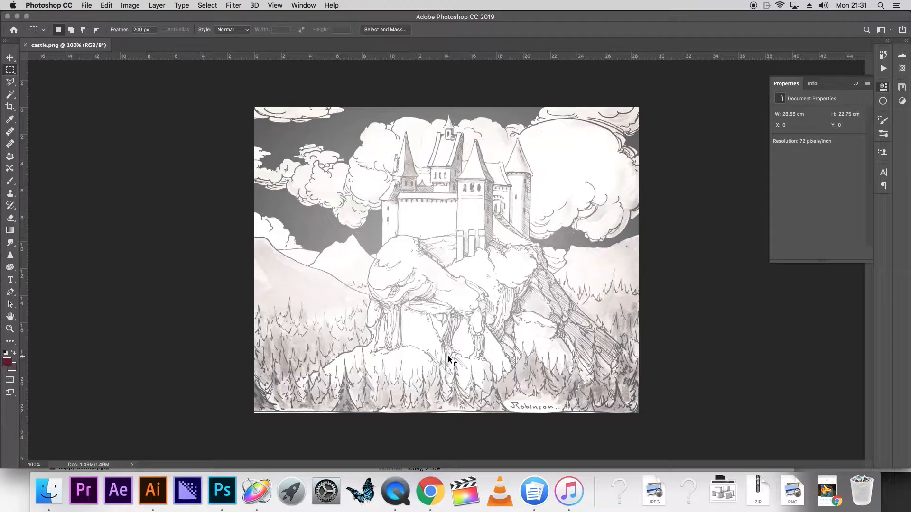
Darken the castle drawing with a Levels adjustment, raising the black input to about 138 and lowering the white input slightly
key("super+l")
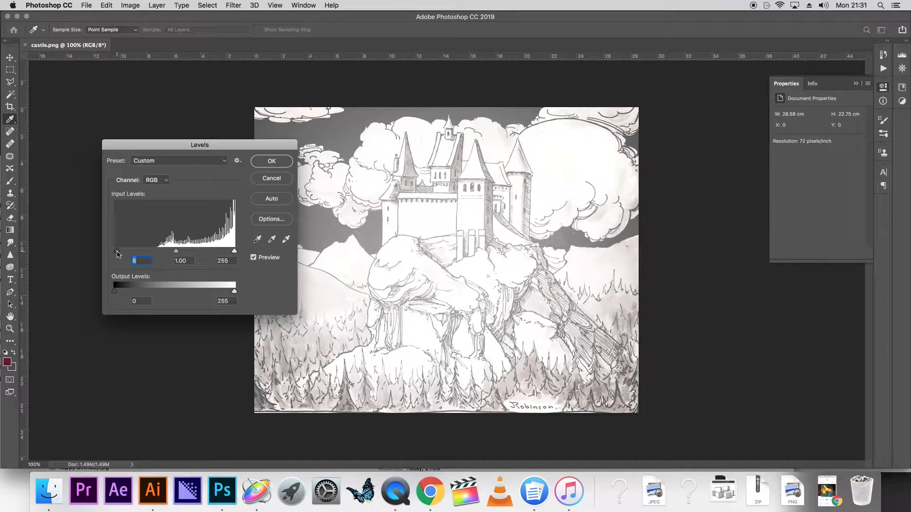
left_click_drag(118, 256, 178, 258)
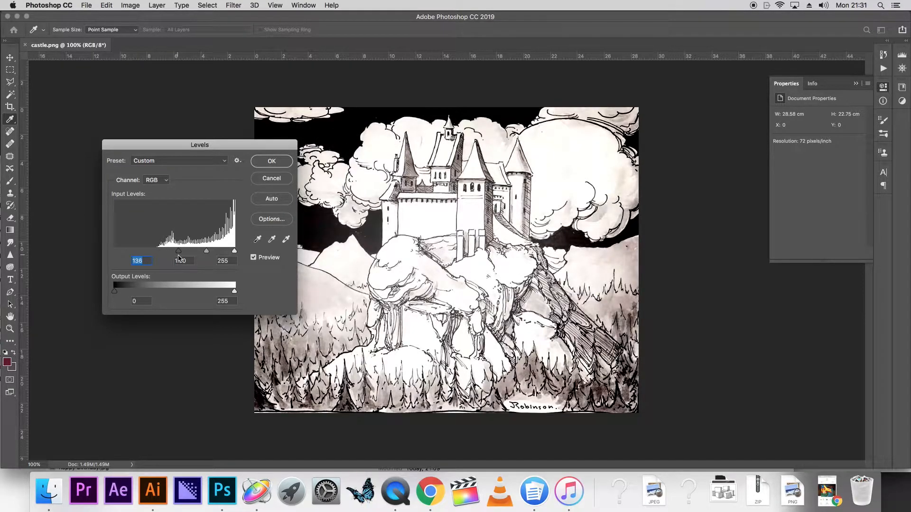
left_click_drag(234, 251, 228, 251)
left_click(230, 252)
left_click(272, 161)
key("m")
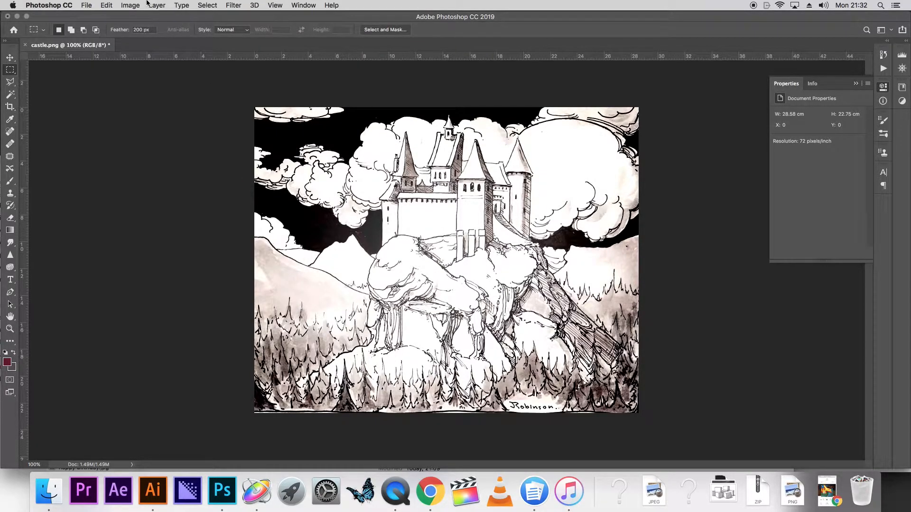
Save the adjusted drawing as a new PNG file named castle2.png in the Documents folder
left_click(95, 5)
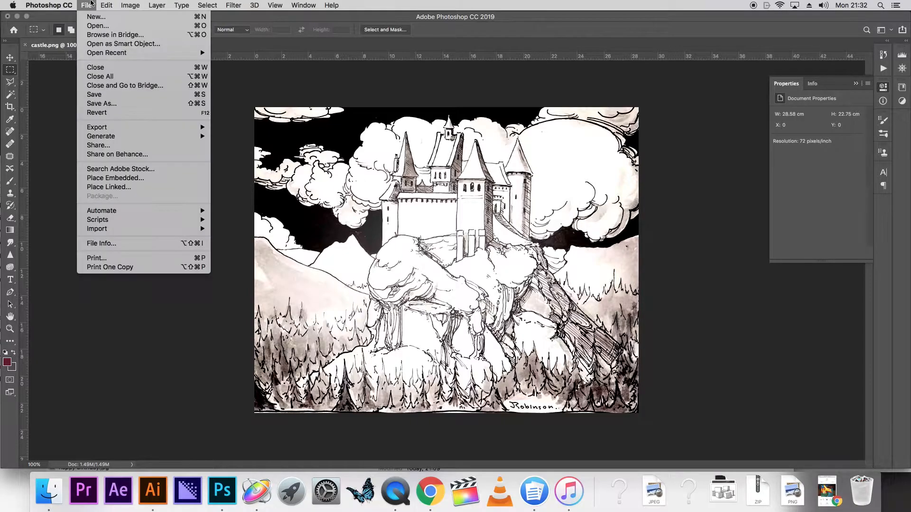
left_click(90, 107)
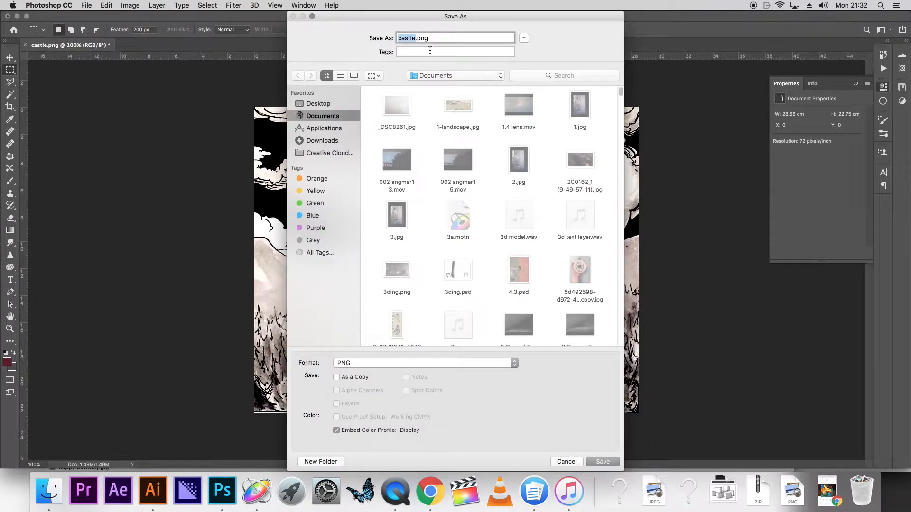
left_click(417, 39)
type("2")
left_click(358, 363)
left_click(360, 363)
left_click(601, 462)
left_click(514, 206)
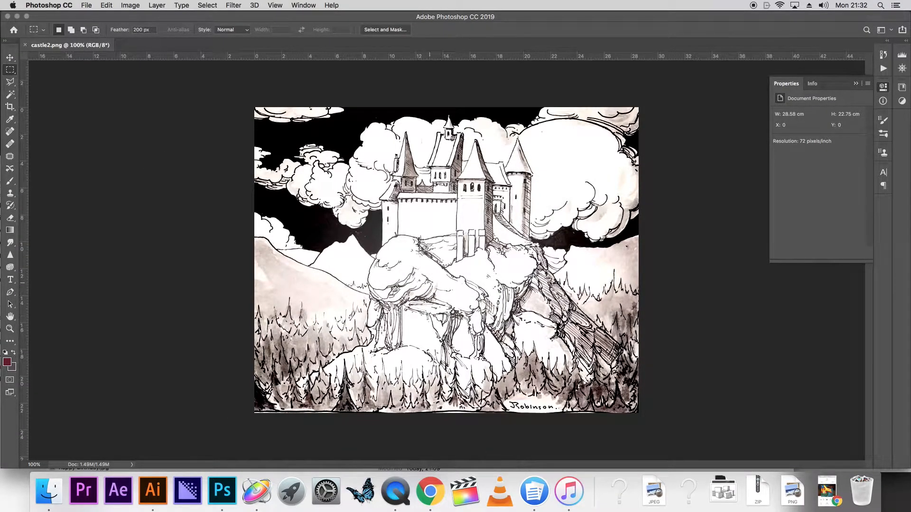
Switch to Illustrator and create a new A4 document
left_click(155, 492)
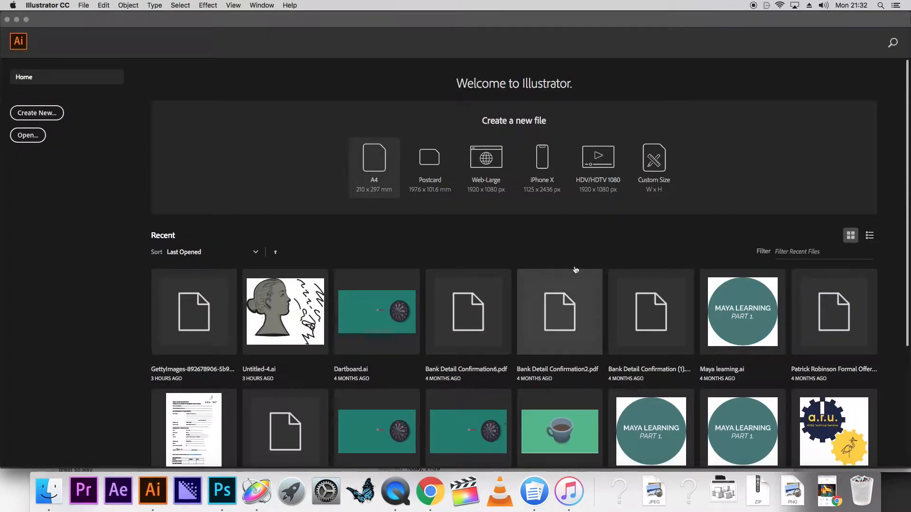
left_click(376, 162)
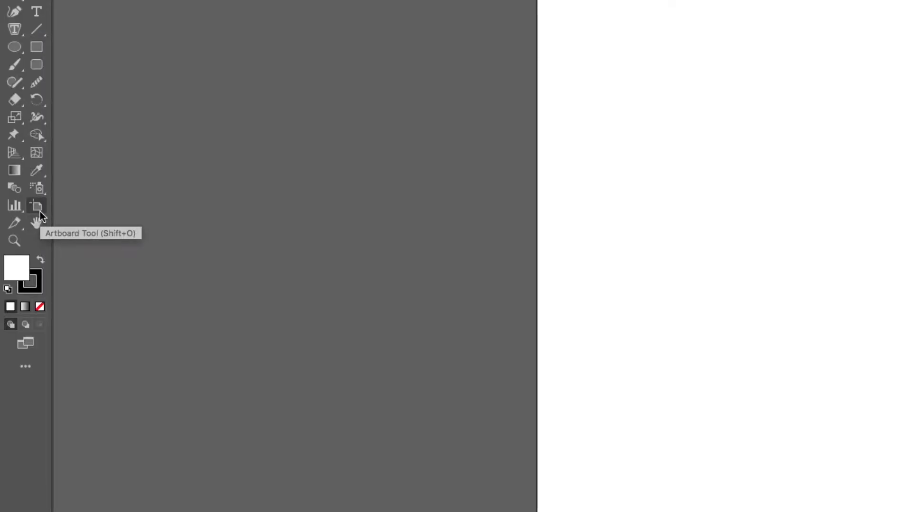
Change the artboard to landscape orientation and narrow it to about 281 mm wide
left_click(40, 212)
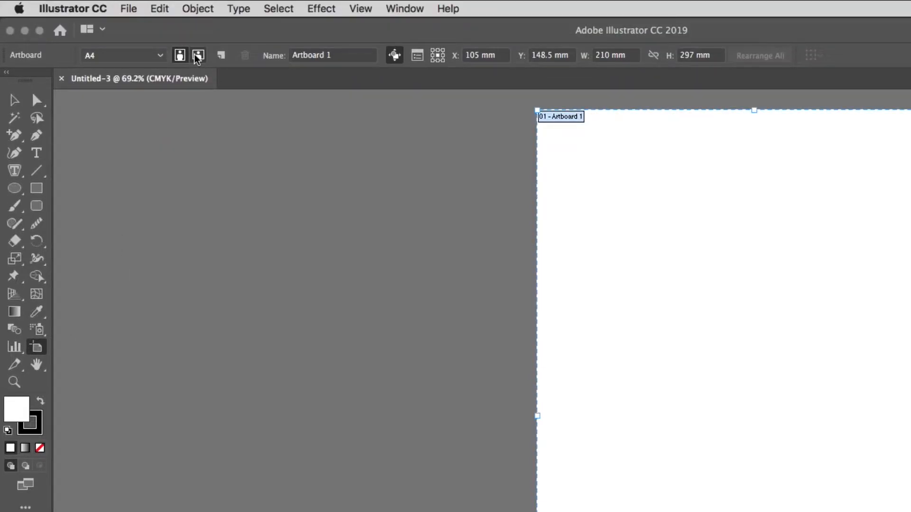
left_click(197, 56)
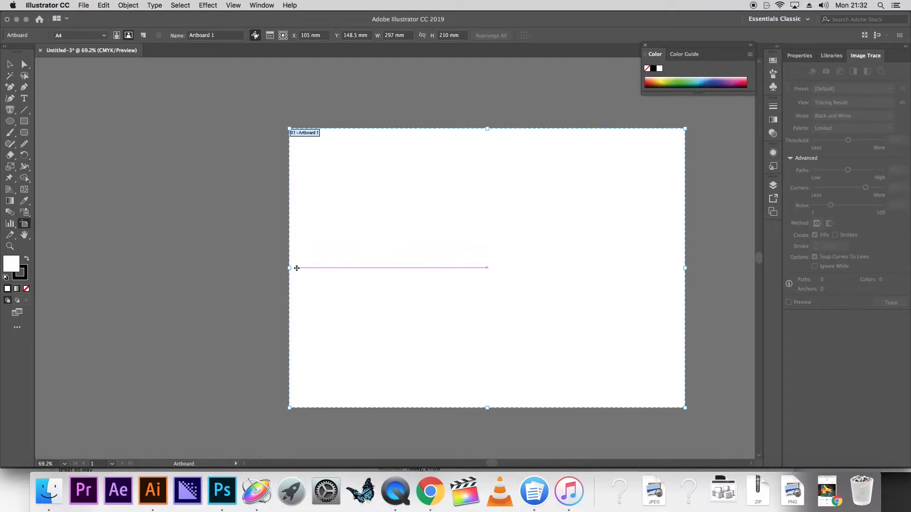
mouse_move(297, 268)
left_mouse_down()
mouse_move(198, 268)
mouse_move(311, 268)
left_mouse_up()
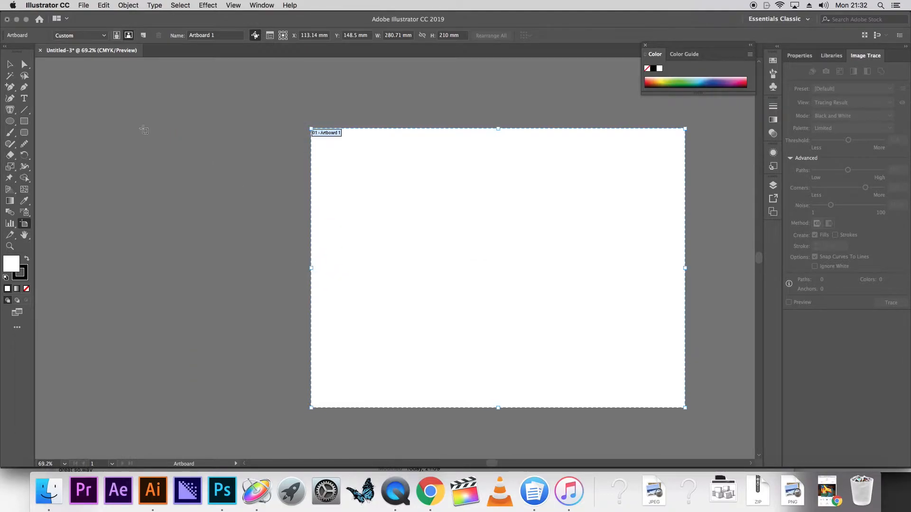
left_click(9, 64)
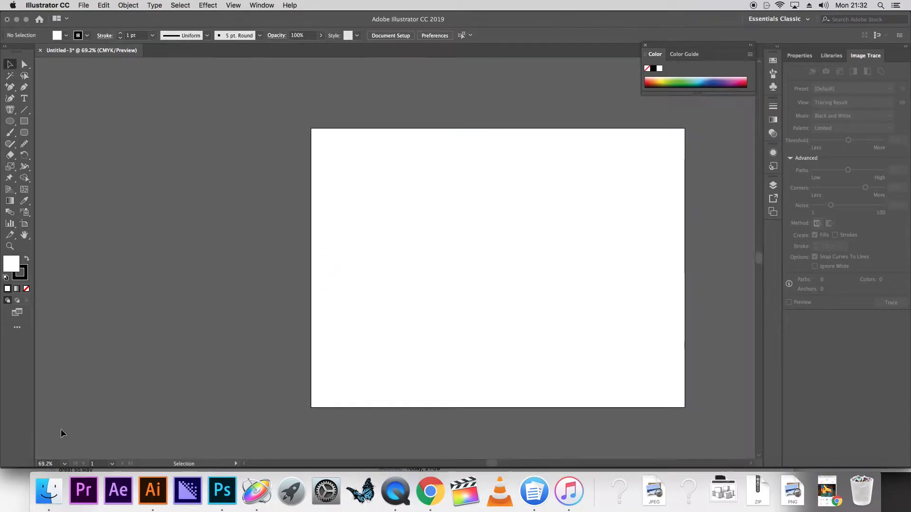
Place castle2.png from the Documents folder into the document and align its left edge with the artboard's left edge
left_click(45, 496)
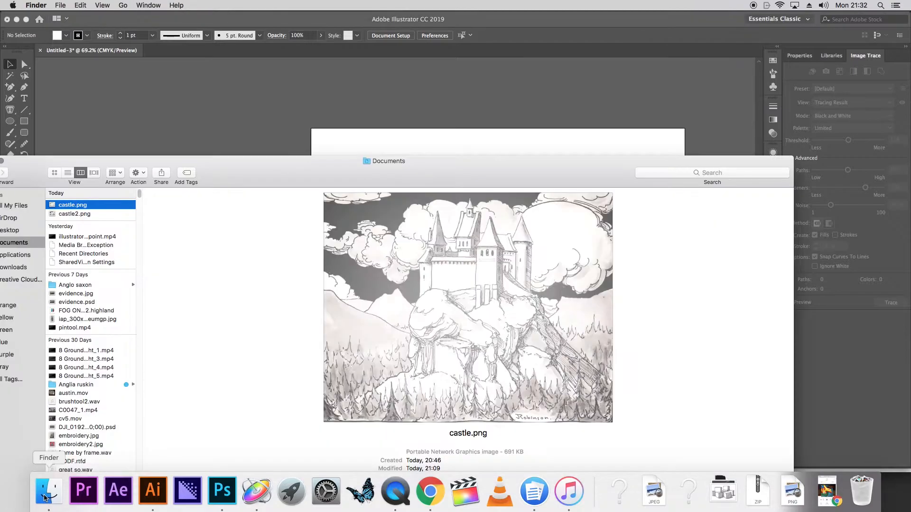
left_click(95, 215)
left_click_drag(94, 216, 365, 161)
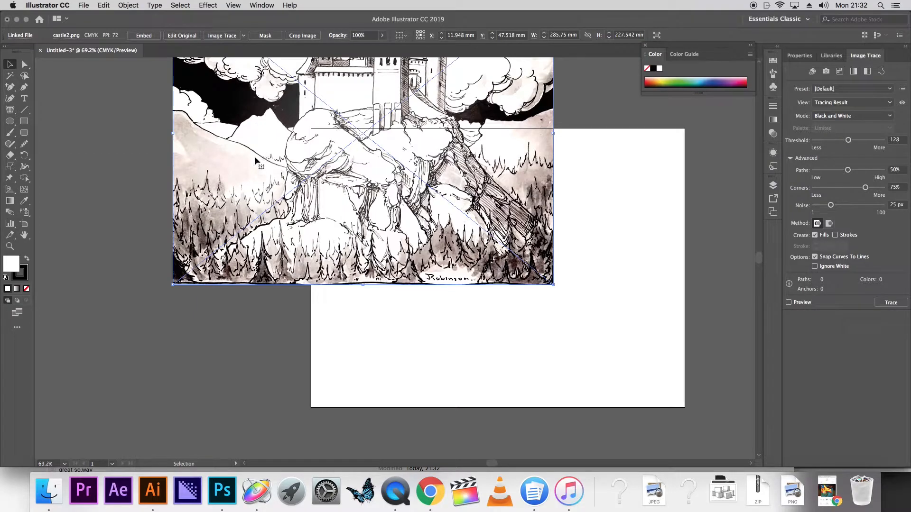
left_click_drag(255, 161, 393, 294)
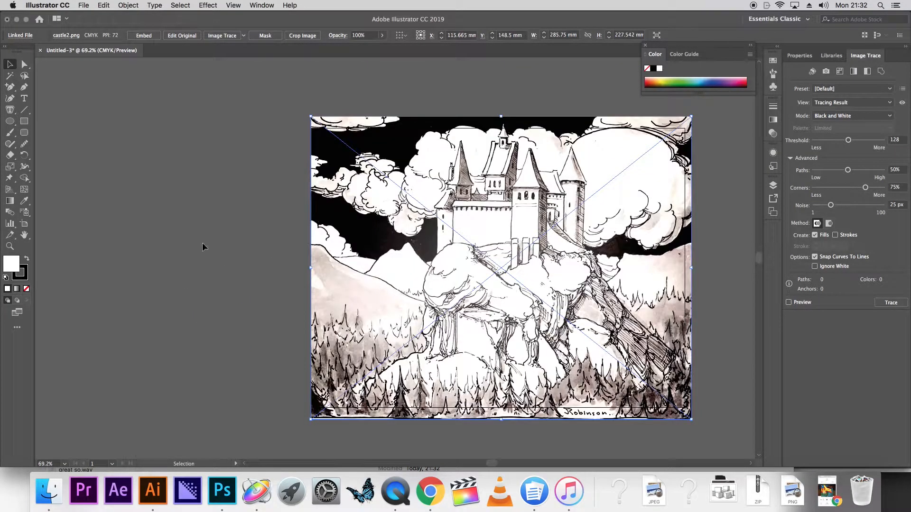
Resize the artboard so its top, bottom and right edges match the placed castle image, and deselect everything
left_click(24, 224)
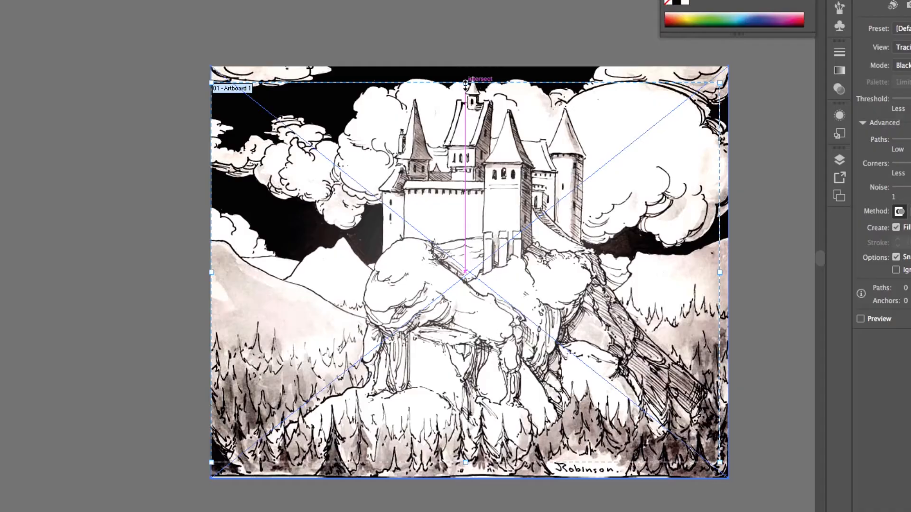
left_click_drag(498, 129, 497, 115)
left_click_drag(469, 467, 469, 472)
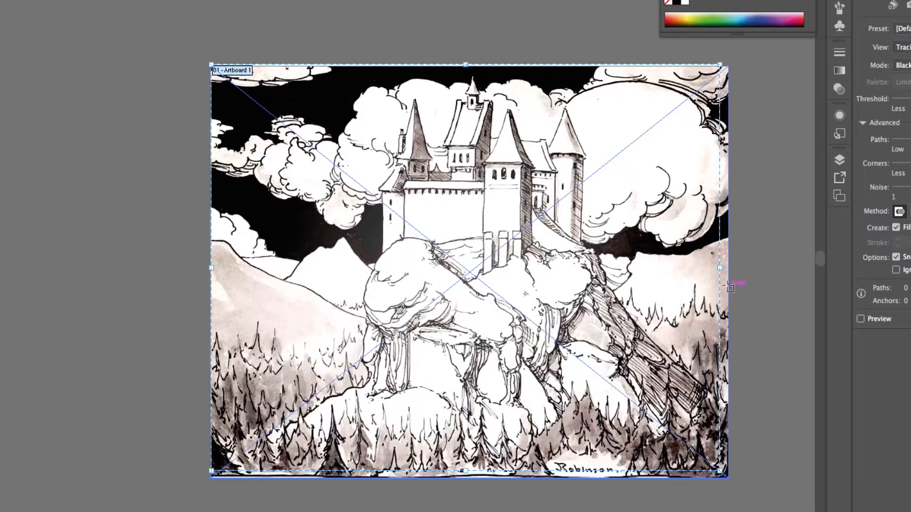
left_click_drag(720, 268, 729, 269)
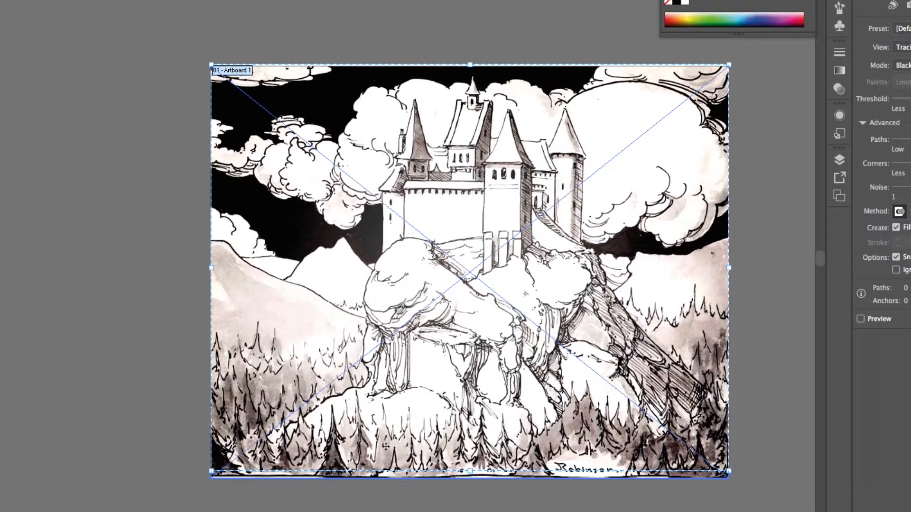
left_click_drag(470, 471, 474, 479)
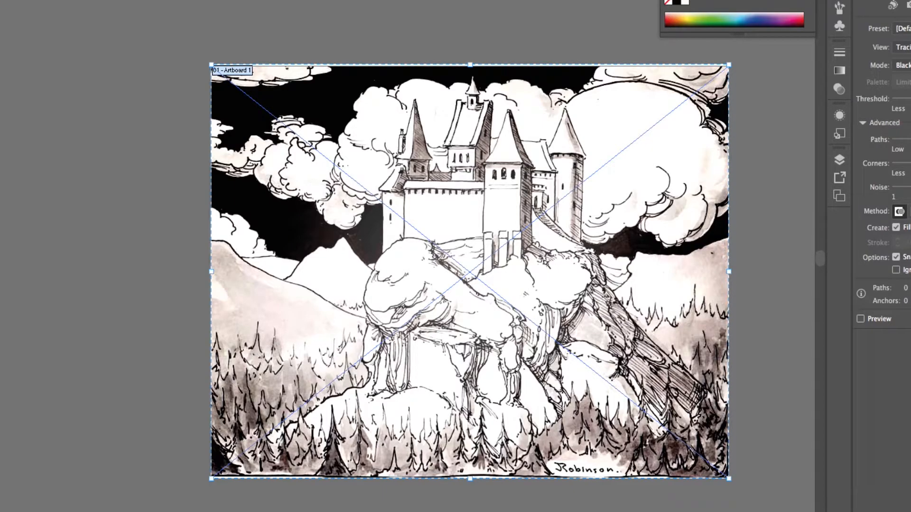
key("v")
left_click(104, 95)
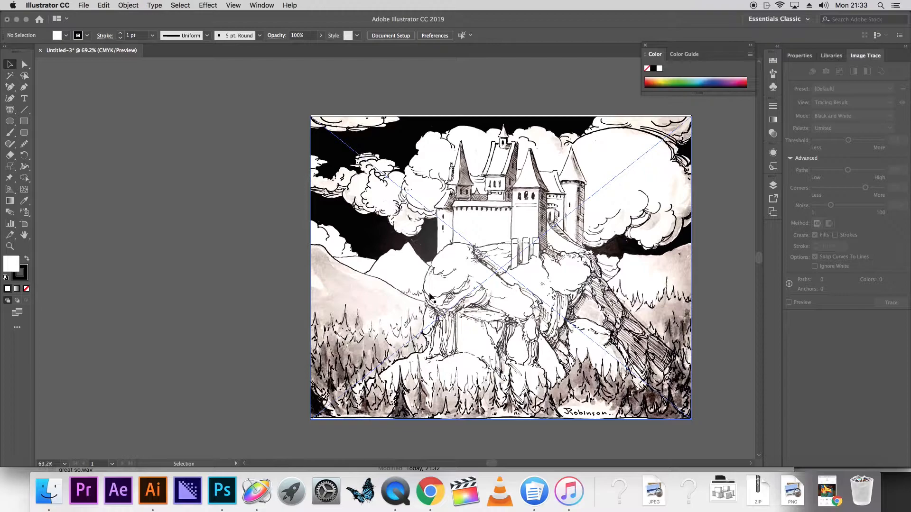
Select the castle image, float the Image Trace settings beside it and turn on the preview of the default black-and-white trace
left_click(556, 280)
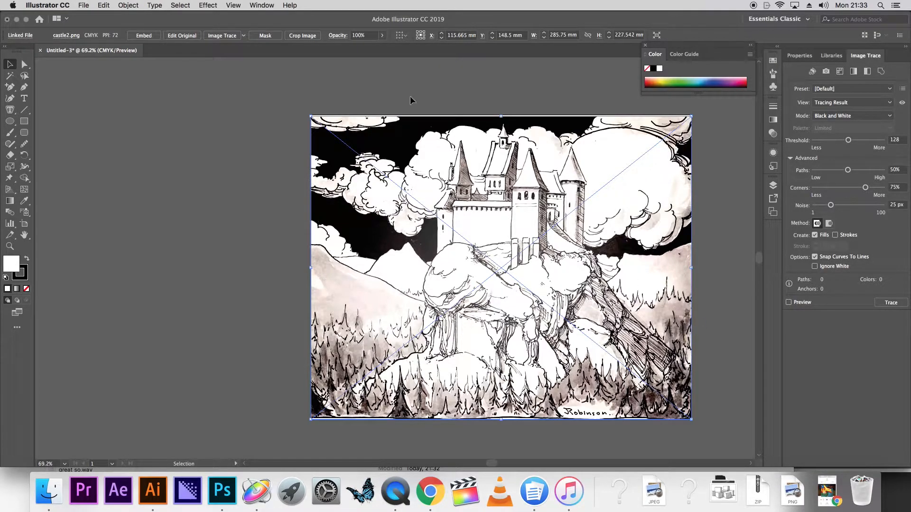
left_click(269, 5)
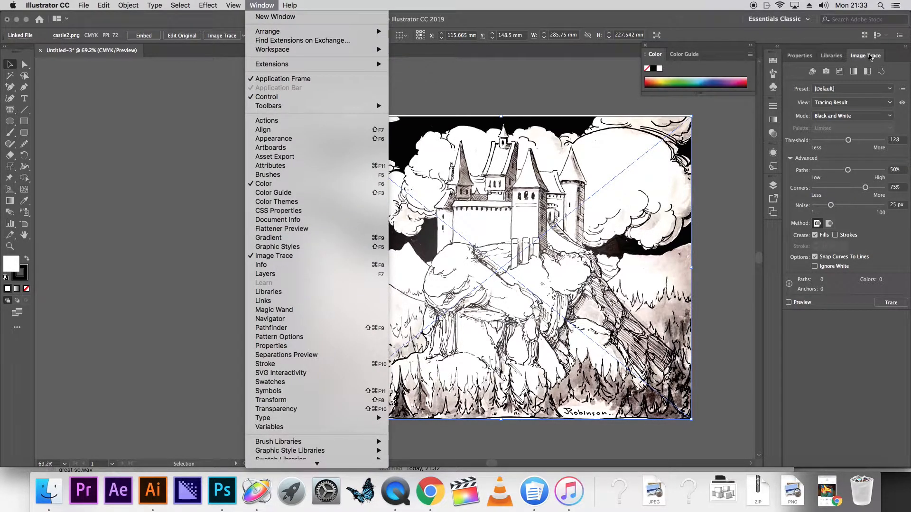
left_click(873, 56)
mouse_move(864, 63)
left_mouse_down()
mouse_move(602, 104)
mouse_move(654, 92)
mouse_move(599, 124)
mouse_move(633, 142)
mouse_move(158, 141)
left_mouse_up()
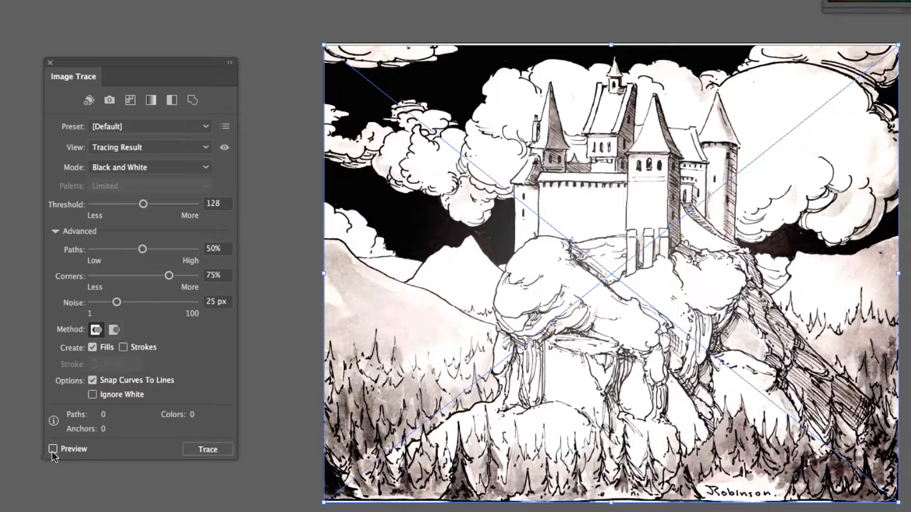
left_click(52, 449)
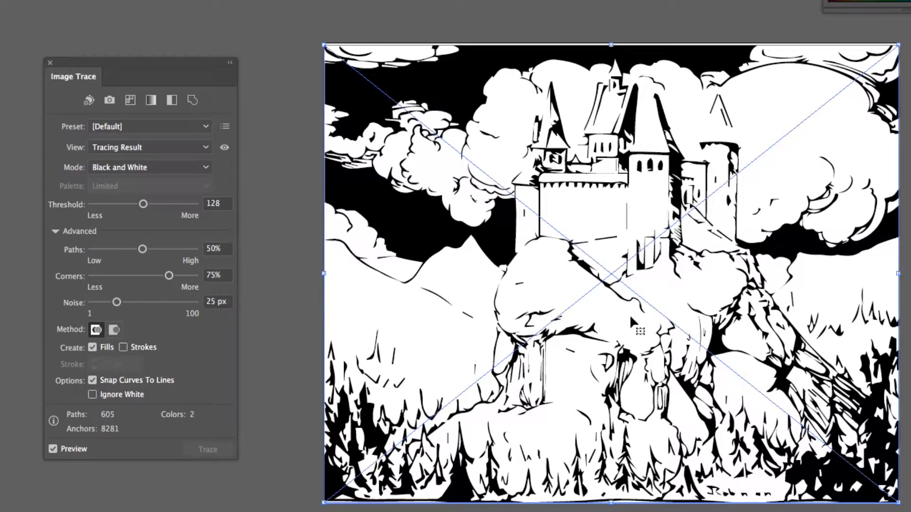
Try the Outline and High Color trace presets on the castle image and return to the Default preset
left_click(192, 100)
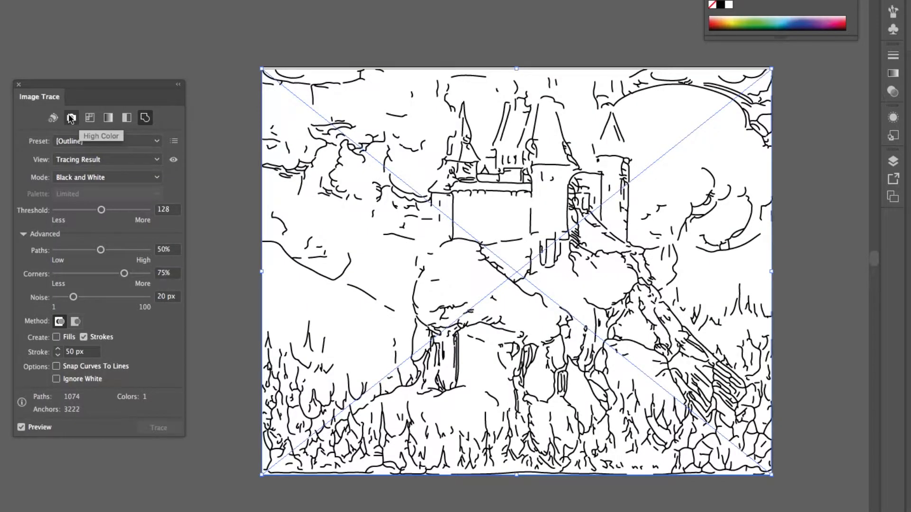
left_click(169, 153)
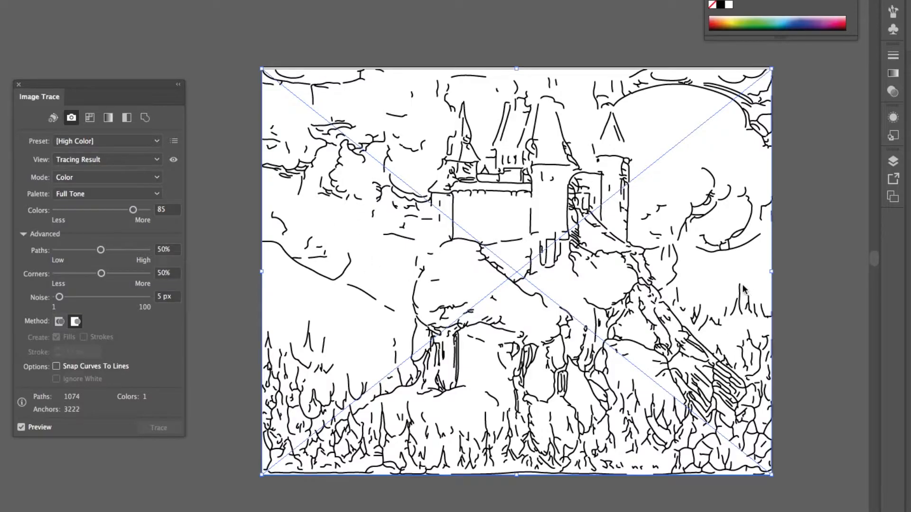
left_click(71, 117)
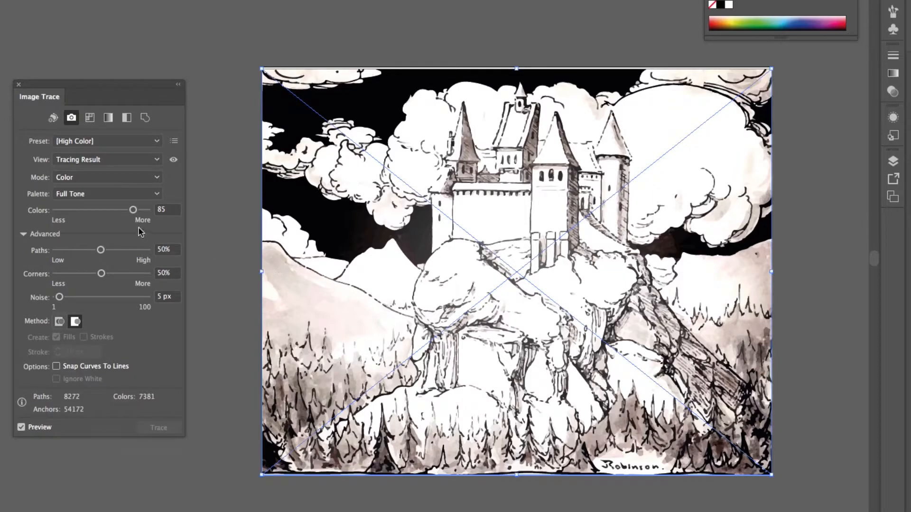
left_click(84, 143)
left_click(92, 183)
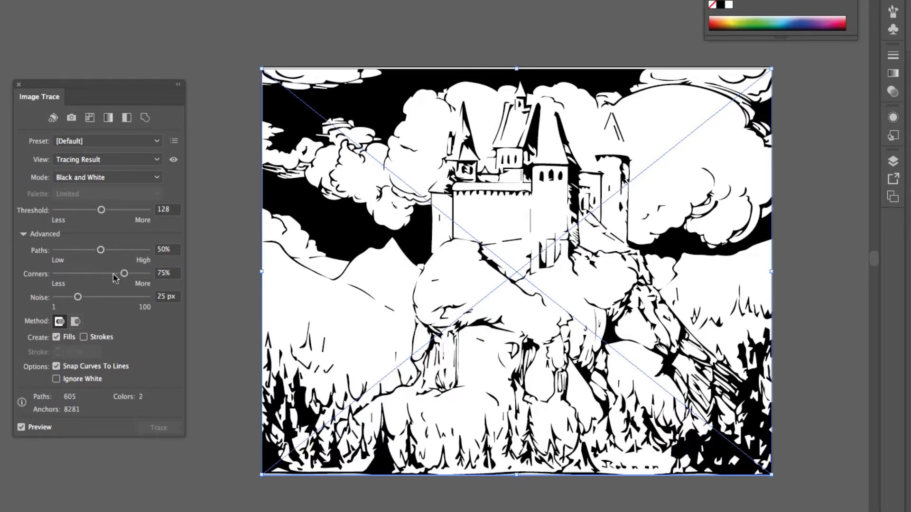
Test very high and very low trace thresholds, such as 223 and 6, and set the threshold to 168
left_click(90, 211)
left_click(135, 210)
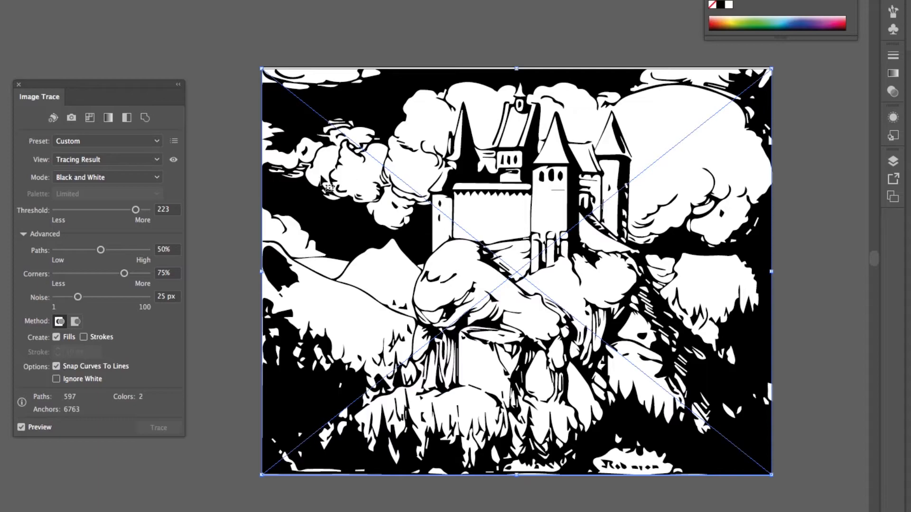
left_click(57, 210)
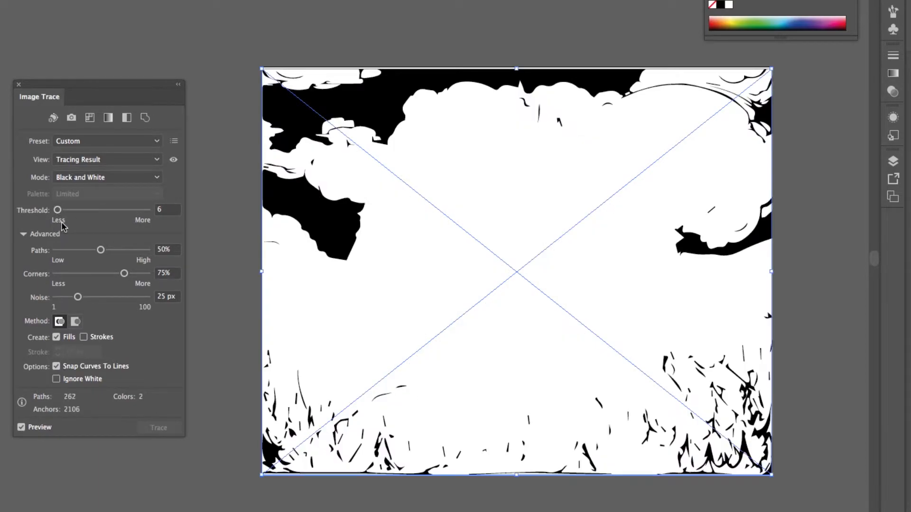
left_click(96, 213)
left_click(109, 213)
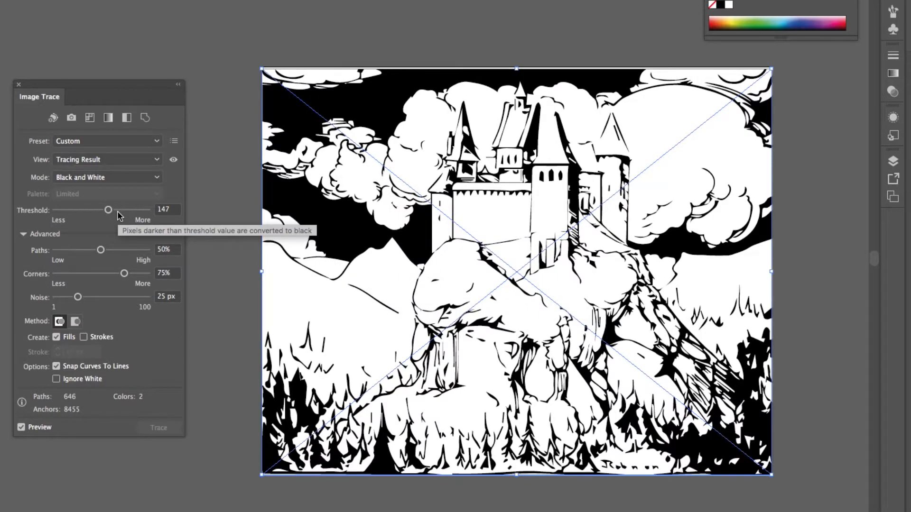
left_click(116, 212)
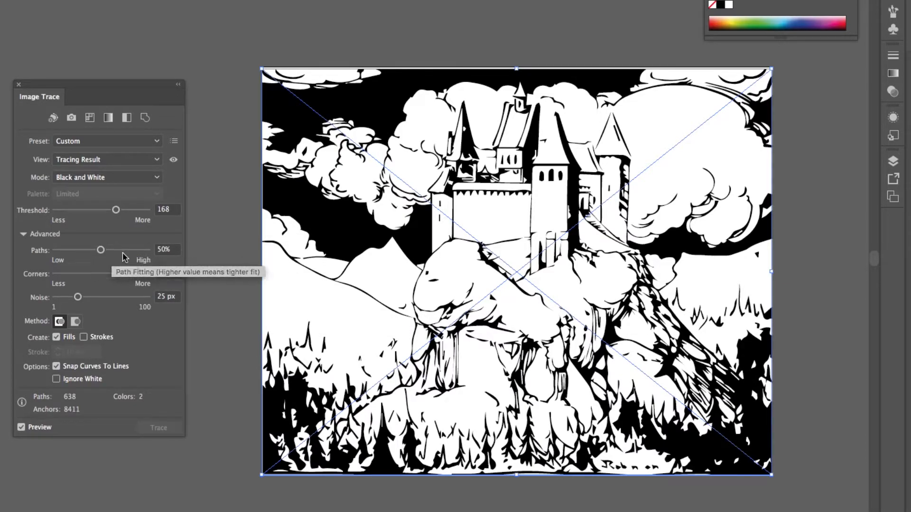
Compare the trace with path fitting at 92% and 9%, and set Paths to 89%
left_click(140, 251)
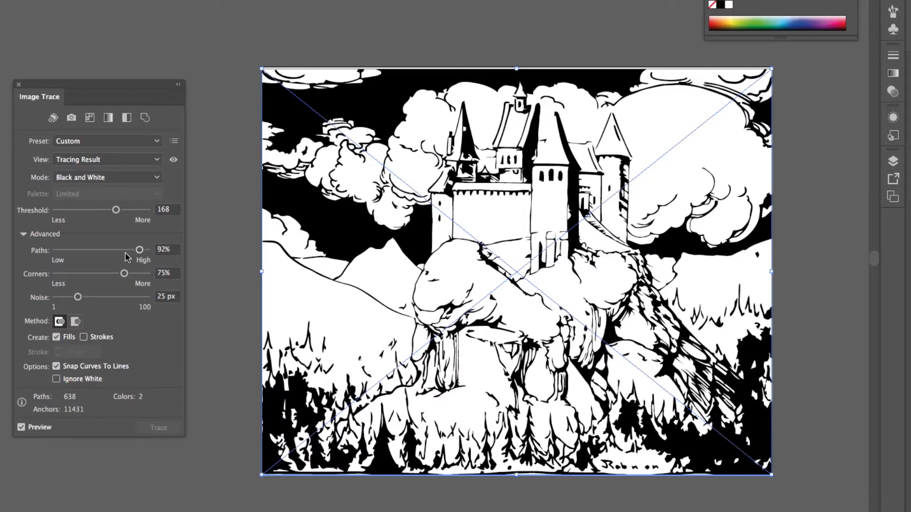
left_click(63, 250)
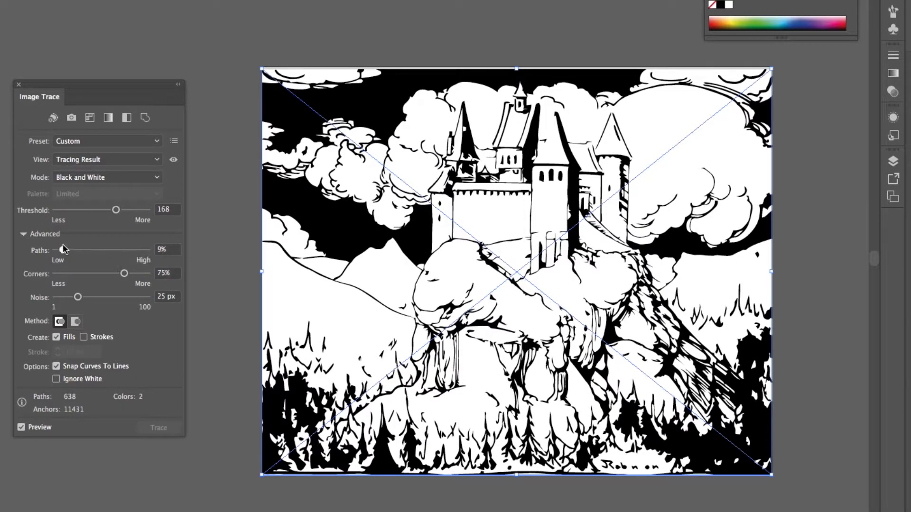
left_click(137, 250)
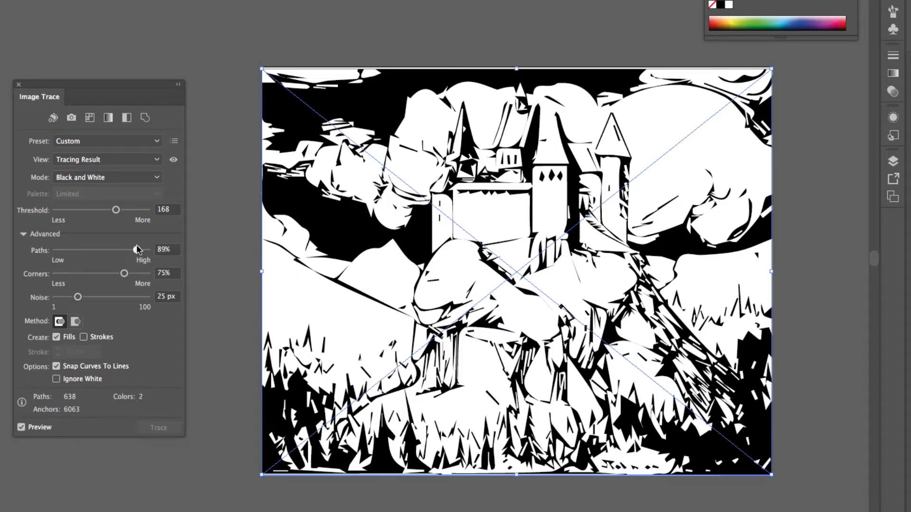
Compare the trace with path fitting at 2%, set Paths to 100% and ignore white areas in the trace
left_click(56, 251)
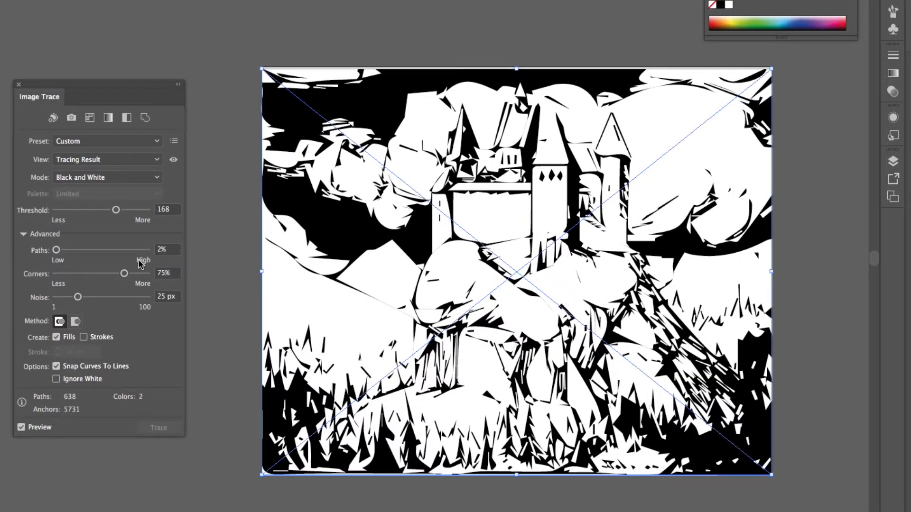
left_click_drag(129, 248, 158, 262)
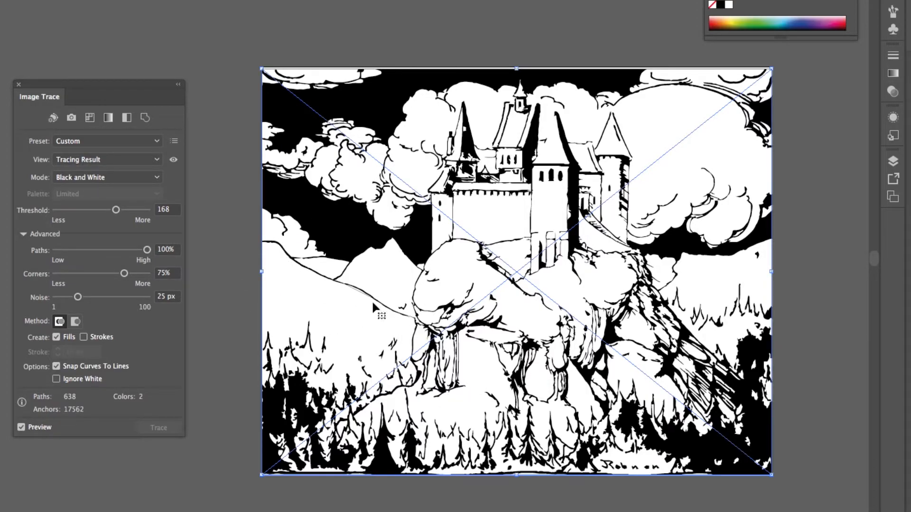
left_click(57, 378)
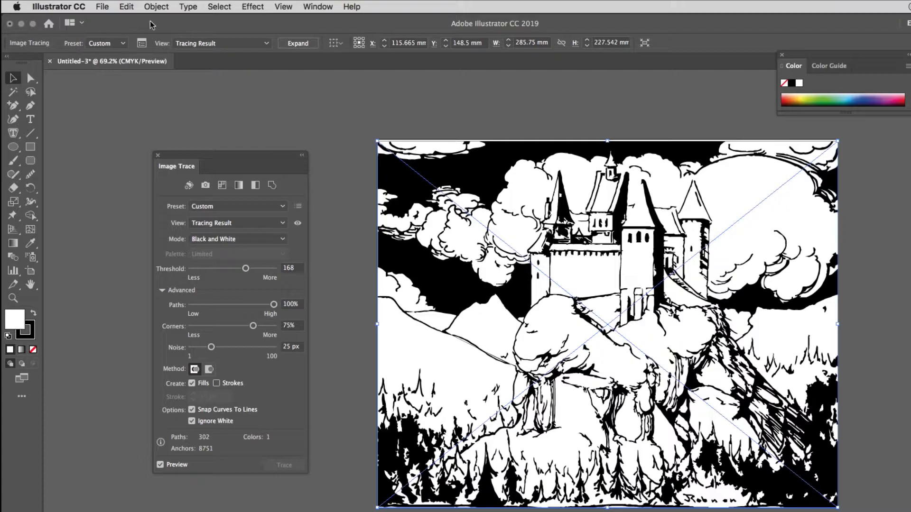
Expand the castle image trace into editable vector paths
left_click(157, 7)
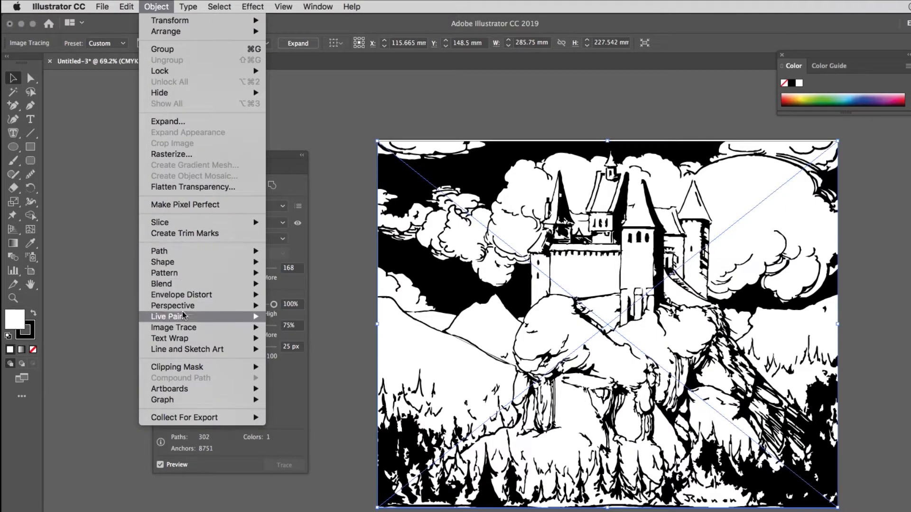
mouse_move(179, 331)
left_click(313, 367)
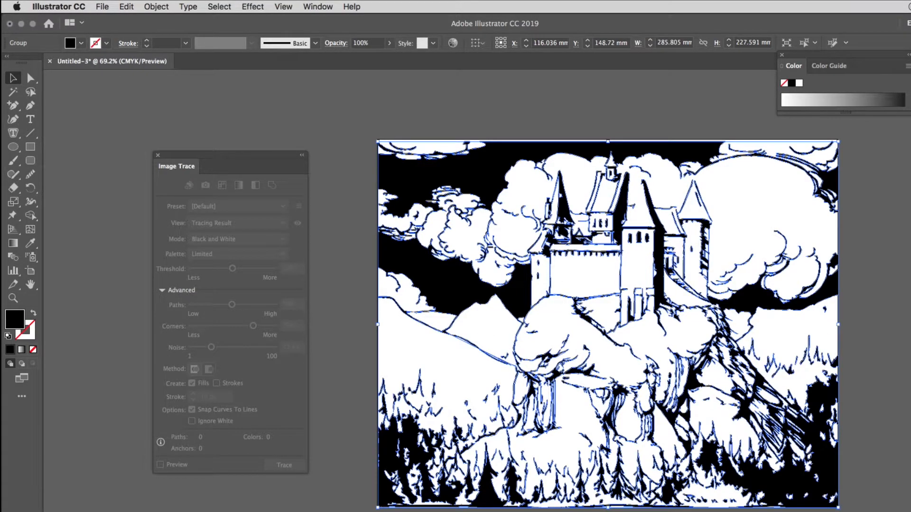
Examine the individual vector paths inside the expanded castle group on Layer 1
key("F7")
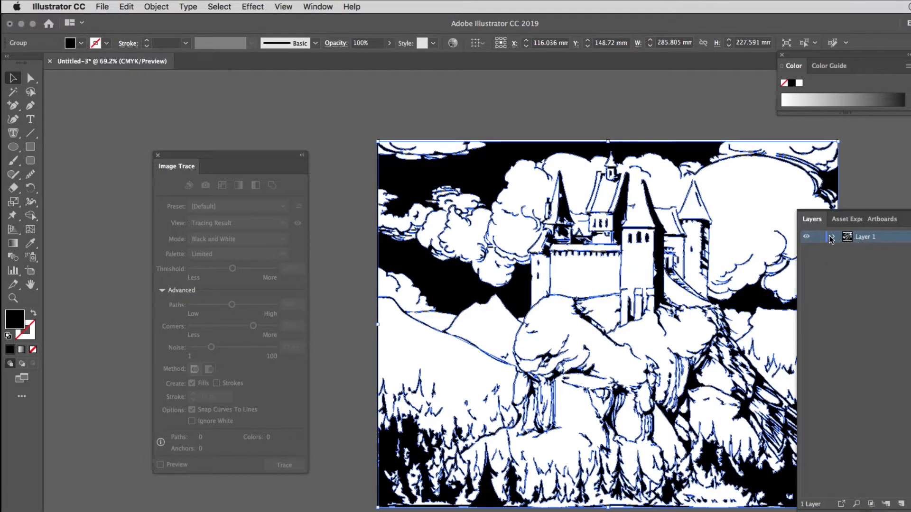
left_click(835, 237)
left_click(869, 252)
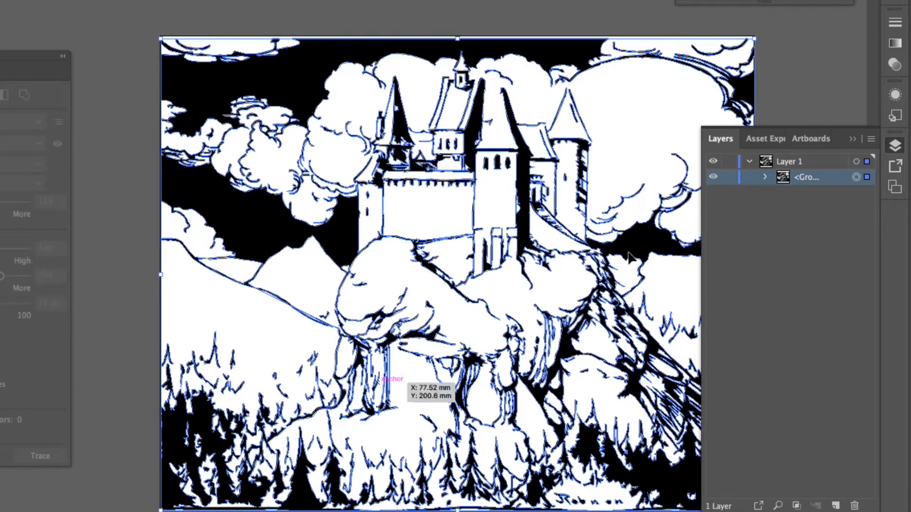
left_click(765, 177)
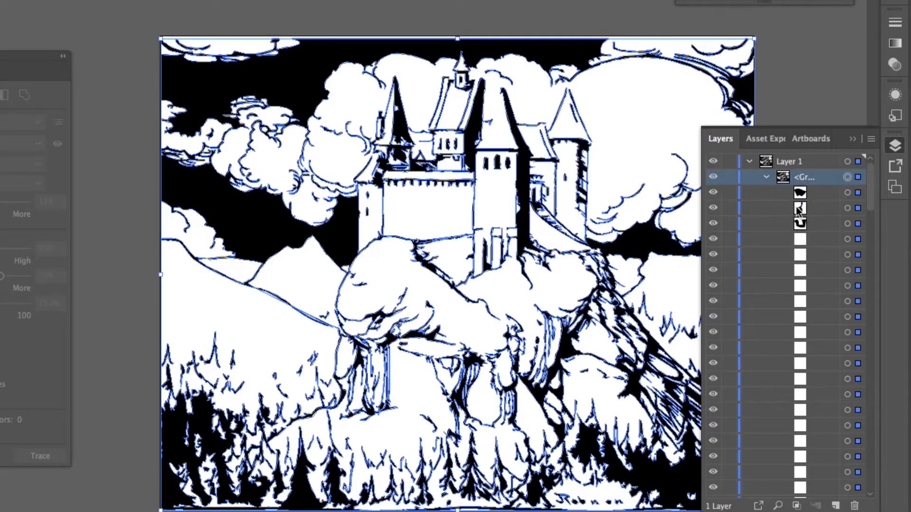
left_click(807, 254)
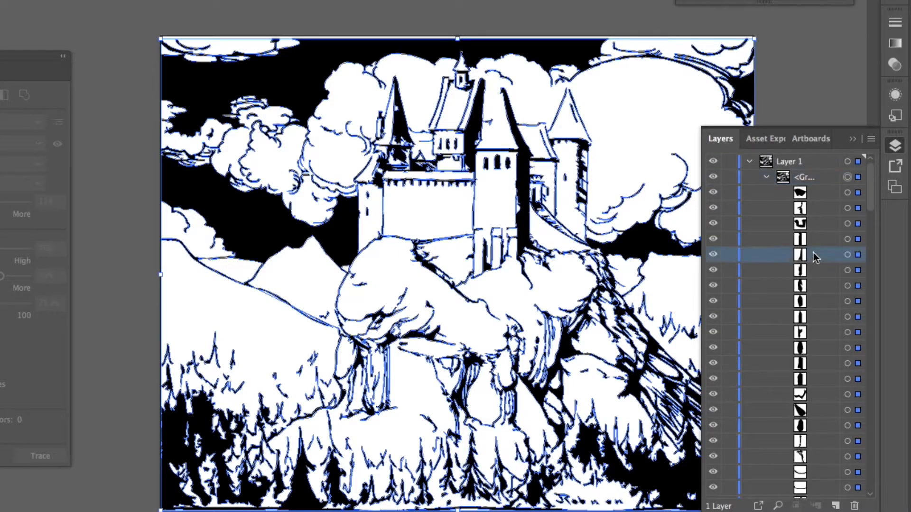
scroll(821, 319, "down", 5)
scroll(822, 318, "down", 5)
scroll(821, 319, "up", 10)
left_click(807, 182)
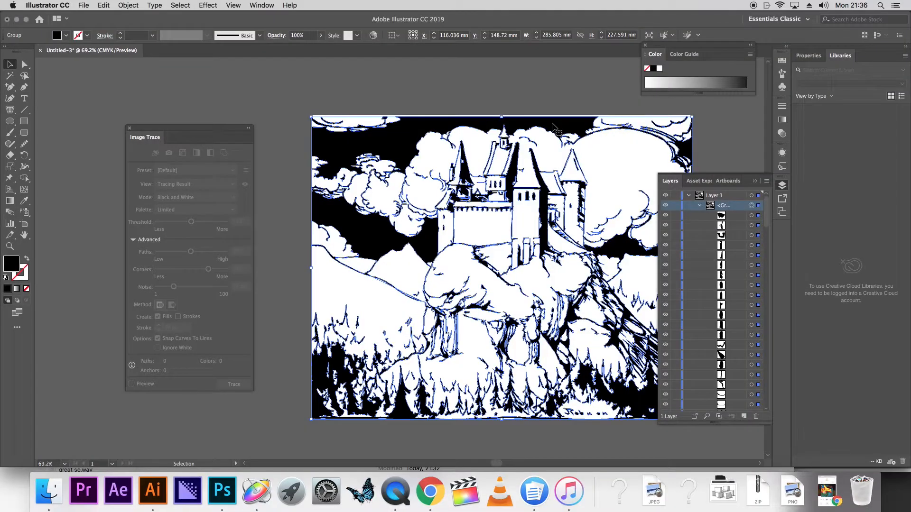
Try moving the whole castle group slightly up and to the left, and undo the move
left_click_drag(554, 125, 537, 118)
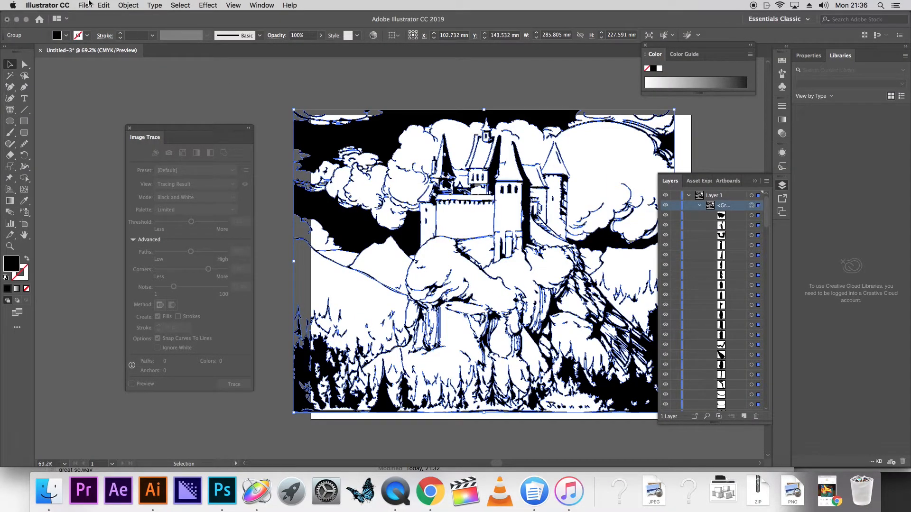
left_click(103, 5)
left_click(109, 15)
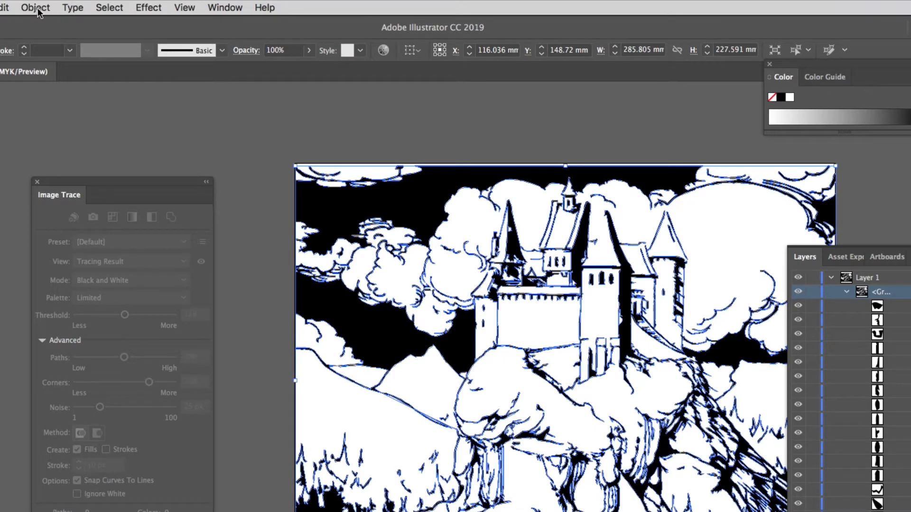
Ungroup the traced castle artwork, check that its main compound path selects separately, and deselect it
left_click(38, 7)
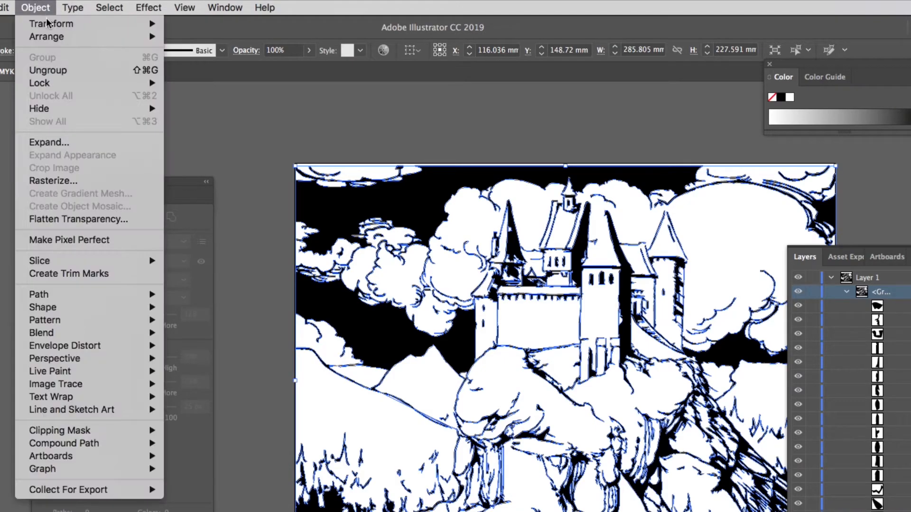
left_click(48, 70)
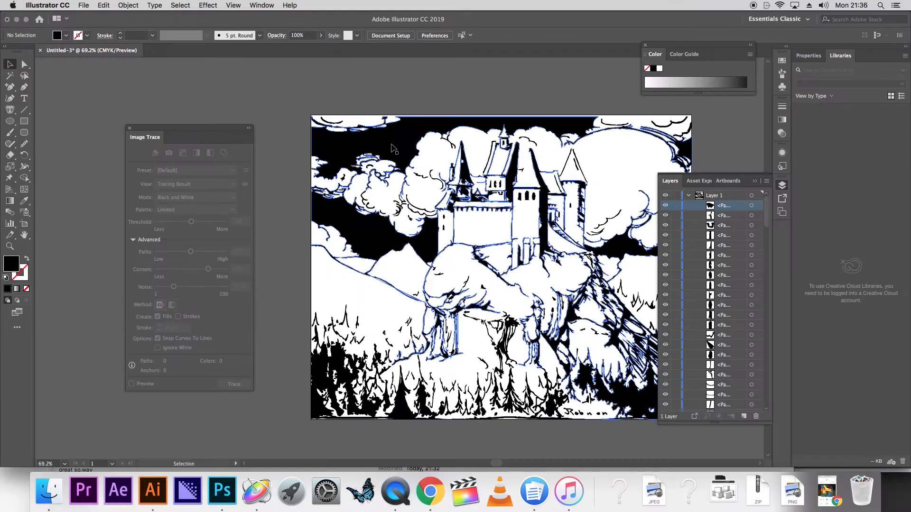
left_click(448, 104)
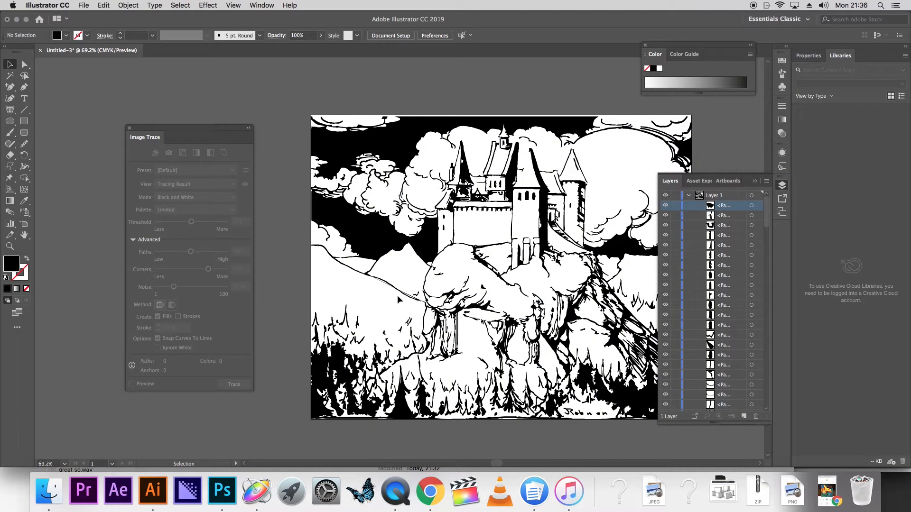
left_click(596, 405)
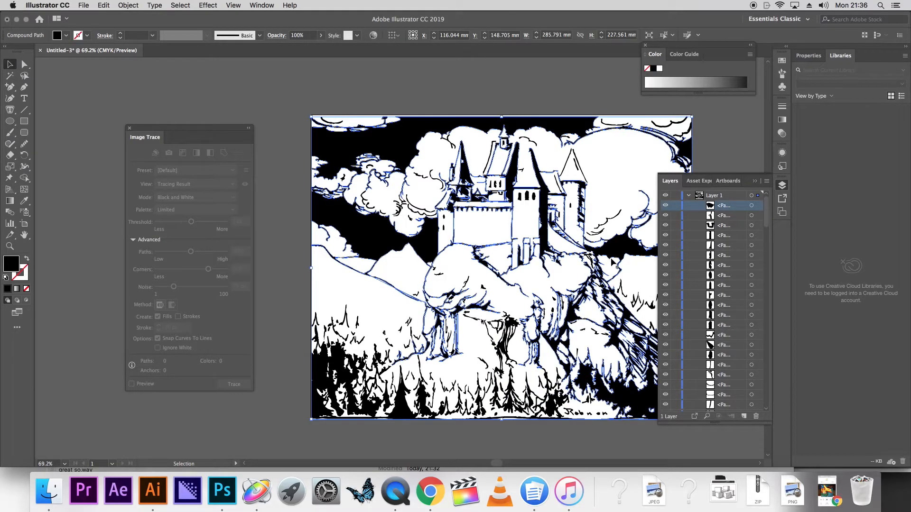
left_click(536, 94)
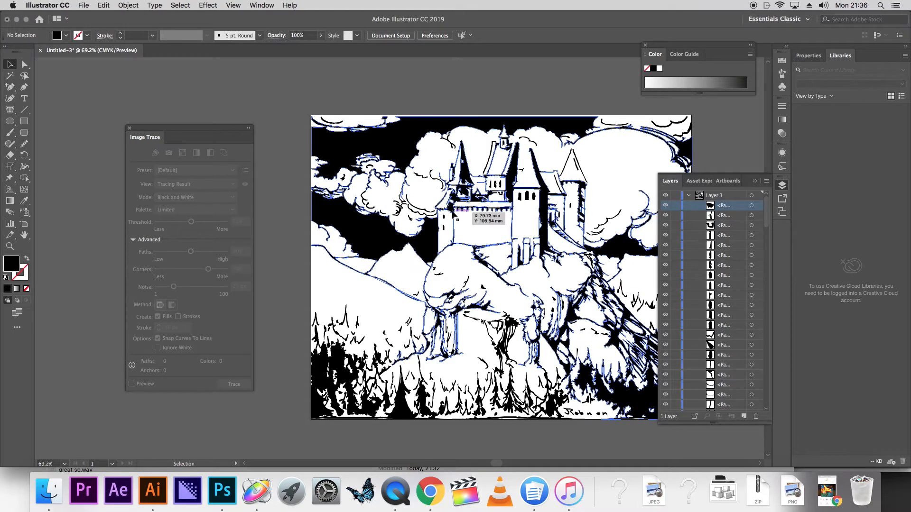
Select the short loose line inside the large cloud beside the pointed tower and nudge it slightly
key("z")
left_click(459, 224)
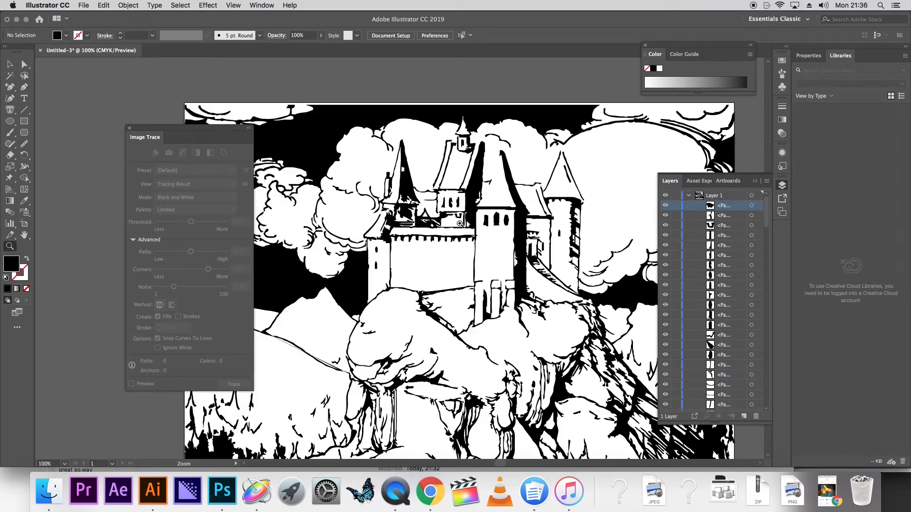
left_click(279, 214)
left_click(279, 213)
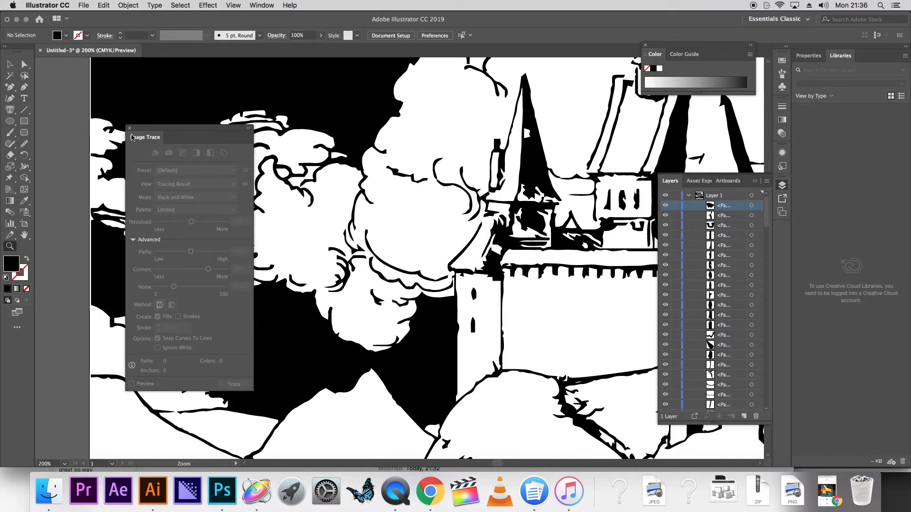
key("v")
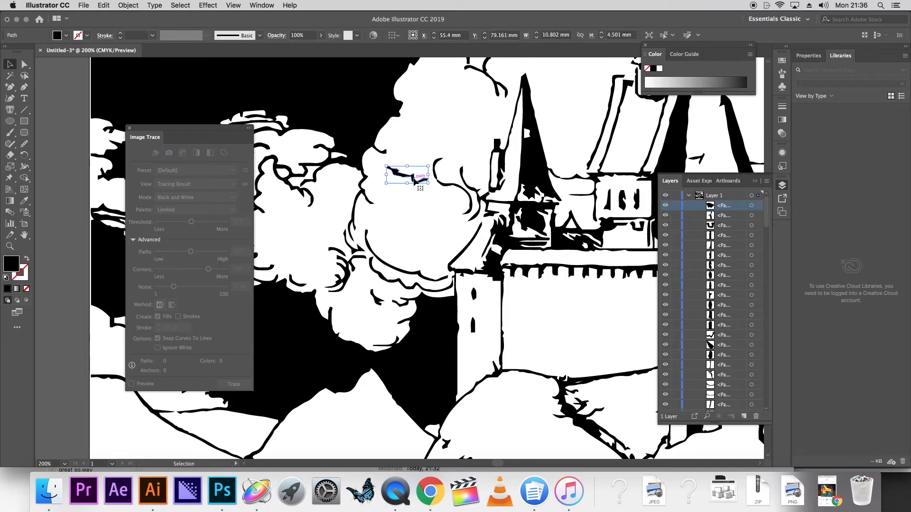
left_click_drag(416, 180, 408, 200)
Fill the selected cloud line with light blue, hex 8B9DE8
double_click(6, 267)
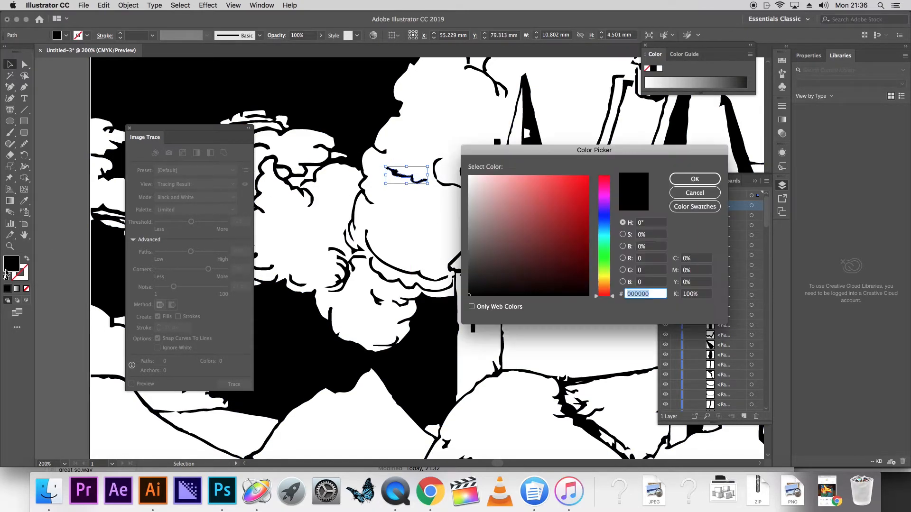
left_click(537, 216)
left_click(516, 186)
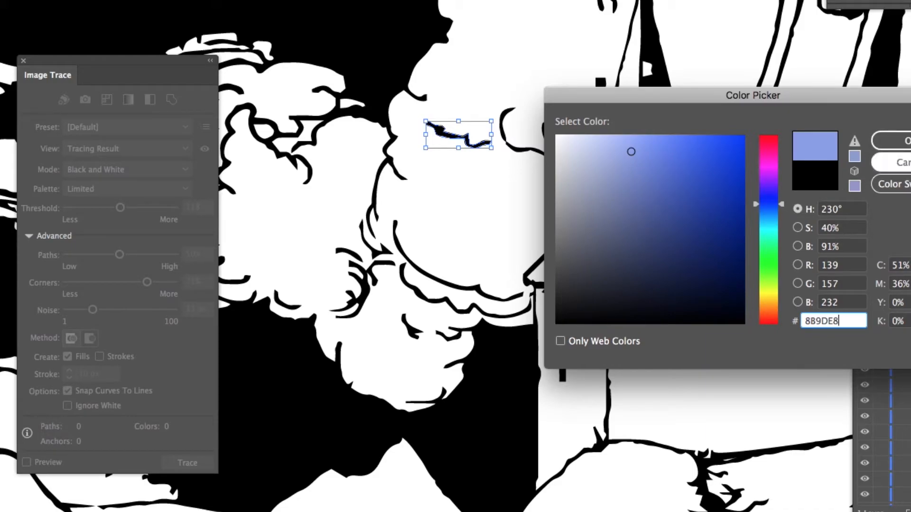
left_click(895, 140)
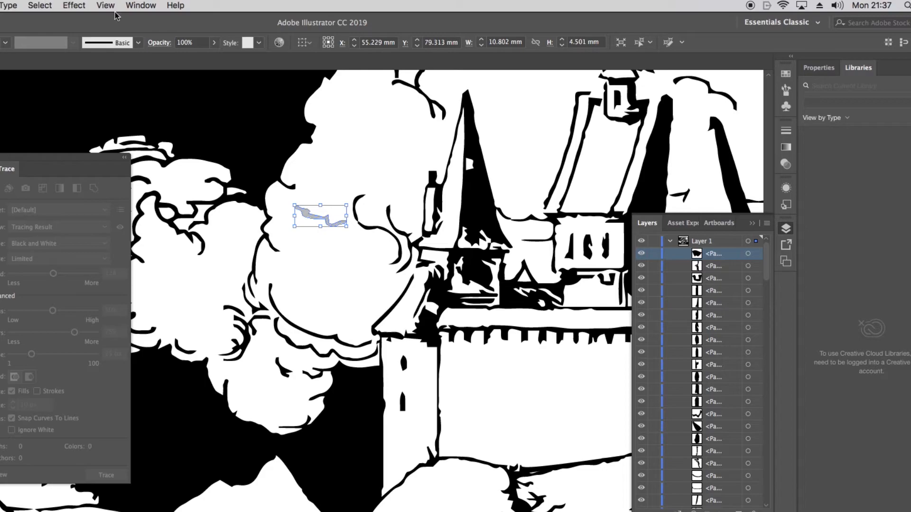
Switch the blue cloud line's color model from Grayscale to RGB and reselect the line after selecting the main castle path
left_click(142, 5)
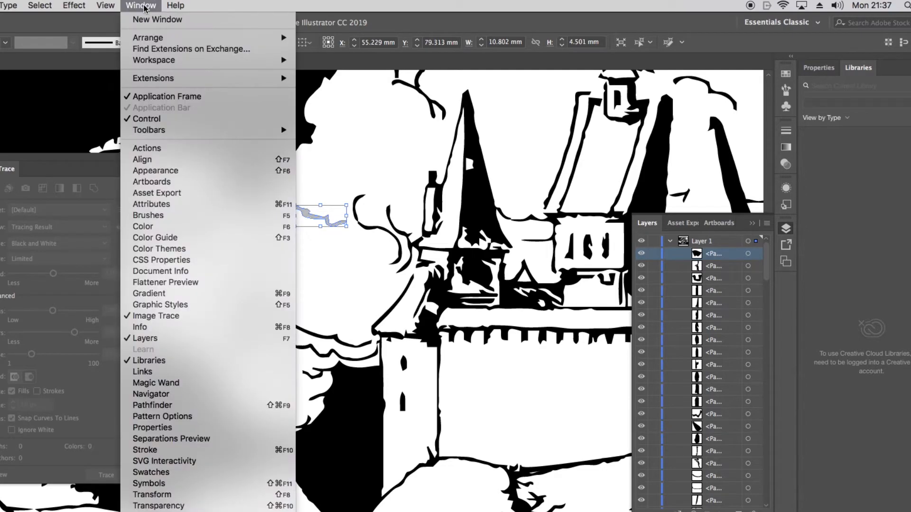
left_click(145, 227)
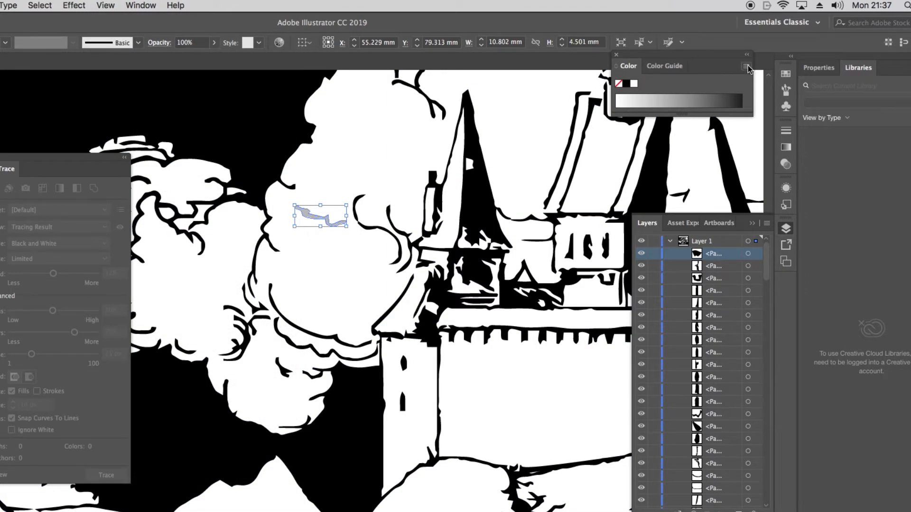
left_click(746, 67)
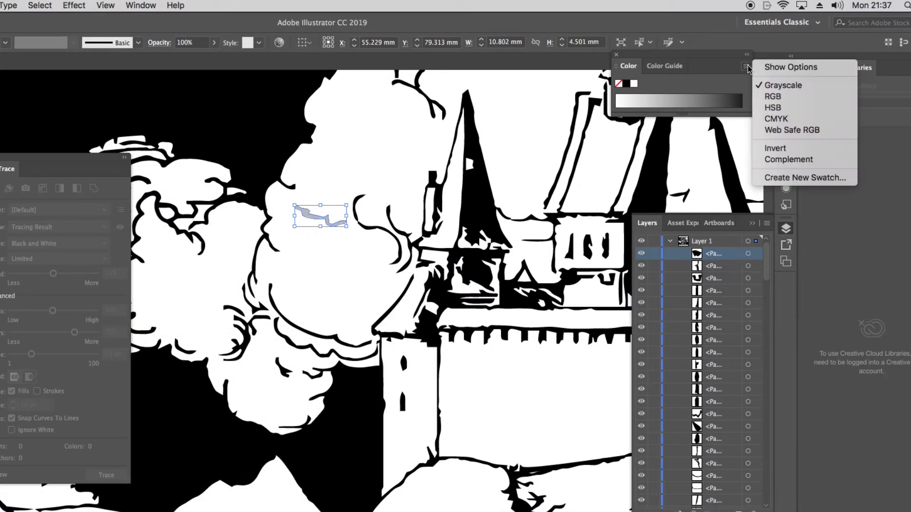
left_click(780, 99)
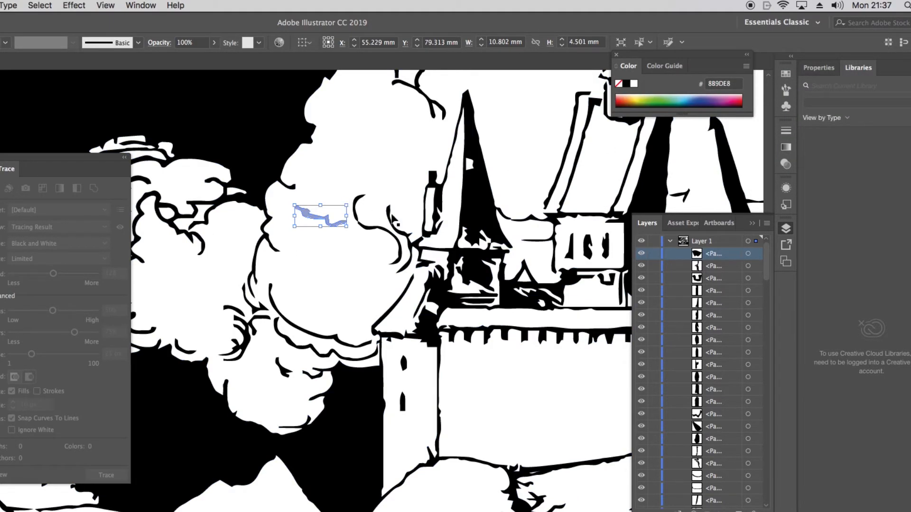
left_click(441, 231)
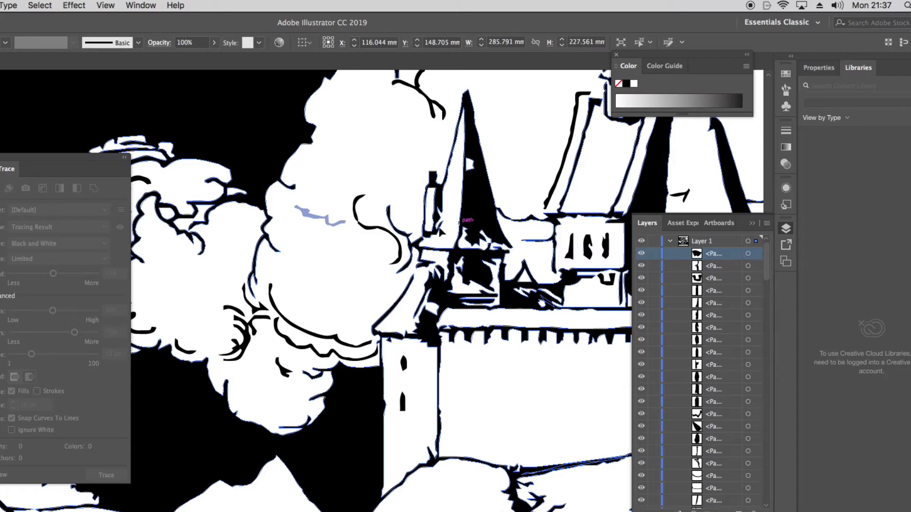
left_click(321, 219)
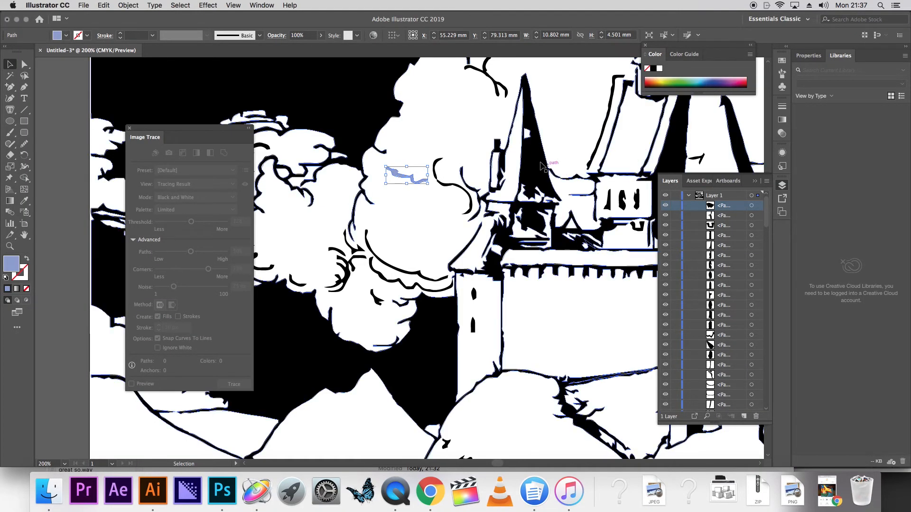
Switch the main castle compound path to RGB, fill it with red E54E4E and deselect it
left_click(485, 202)
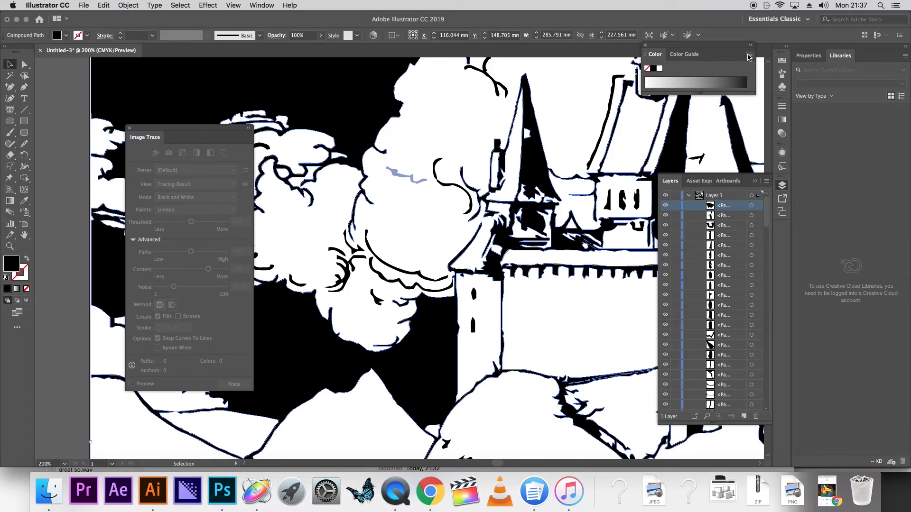
left_click(749, 56)
left_click(764, 81)
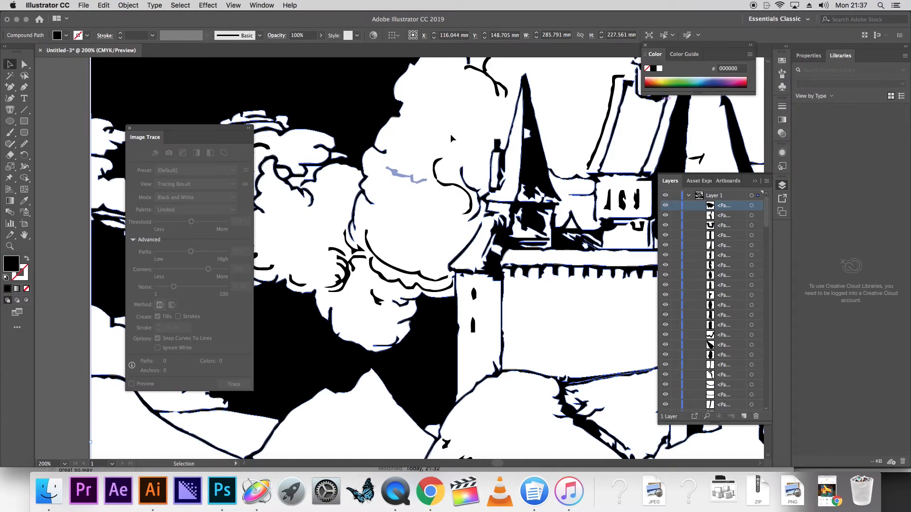
double_click(11, 265)
left_click(549, 187)
left_click(695, 179)
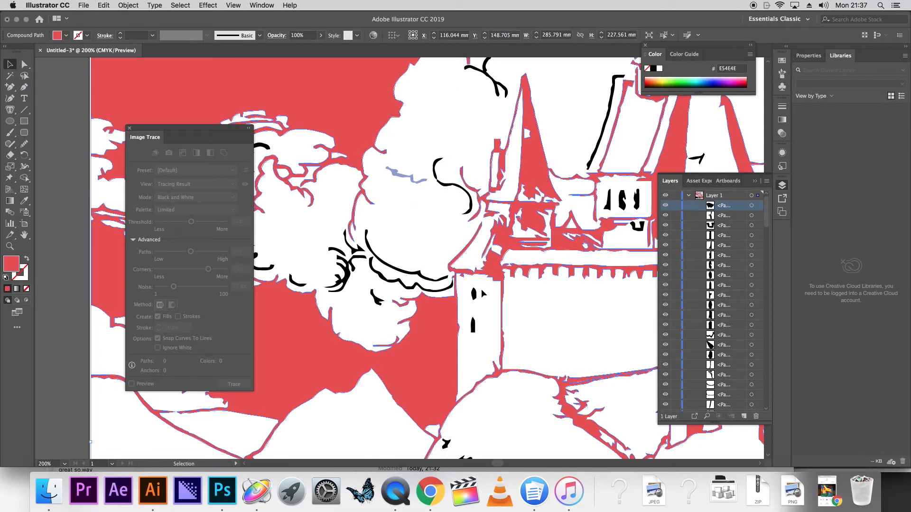
left_click(565, 350)
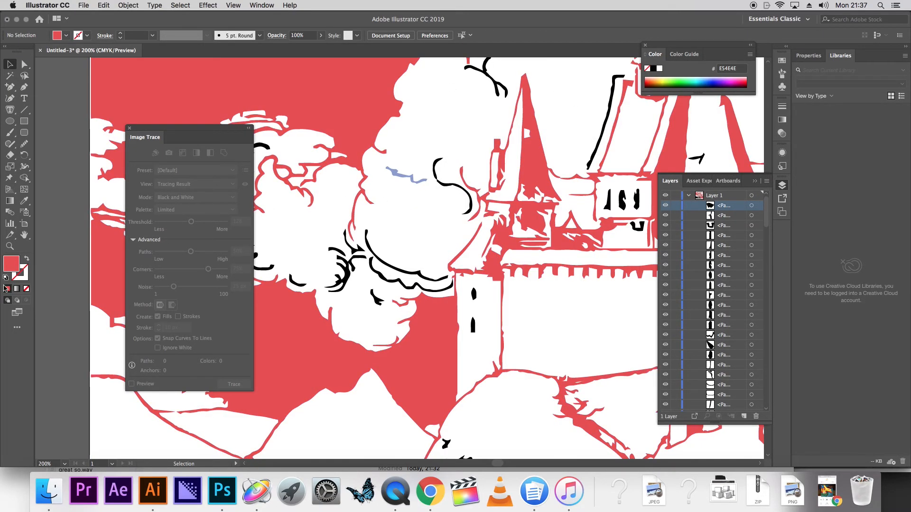
Inspect the recolored castle artwork at very high magnification and at 200%
left_click(9, 246)
left_click_drag(406, 221, 460, 224)
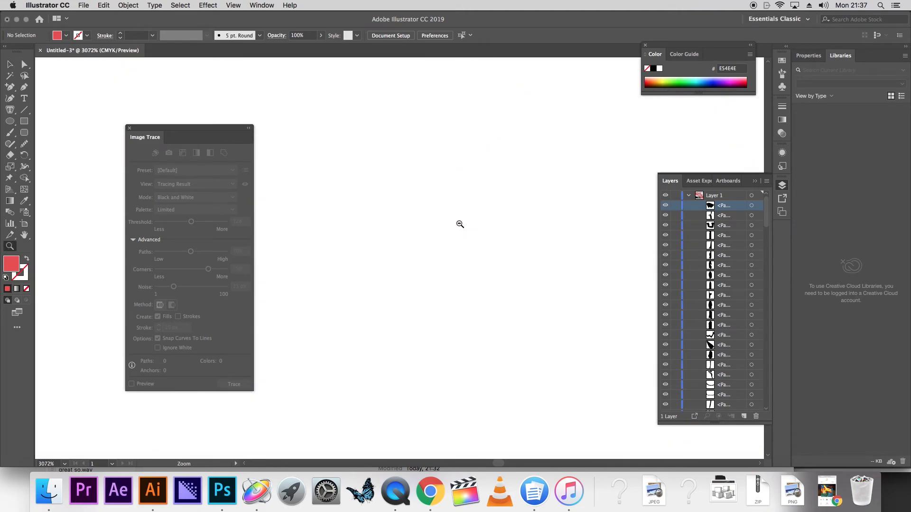
left_click(460, 224, "alt")
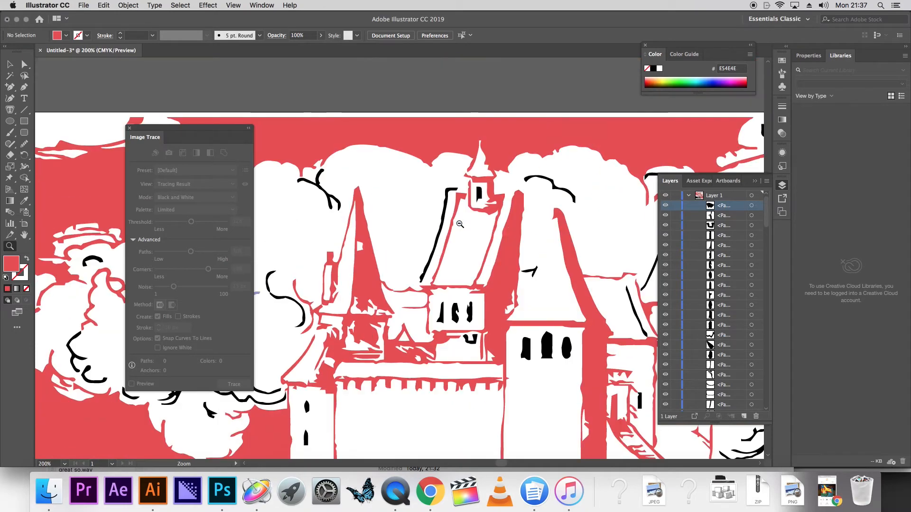
Select the red main castle compound path and recolor its fill dark navy, hex 091158
left_click(284, 319, "alt")
left_click(425, 334, "alt")
left_click(426, 334, "alt")
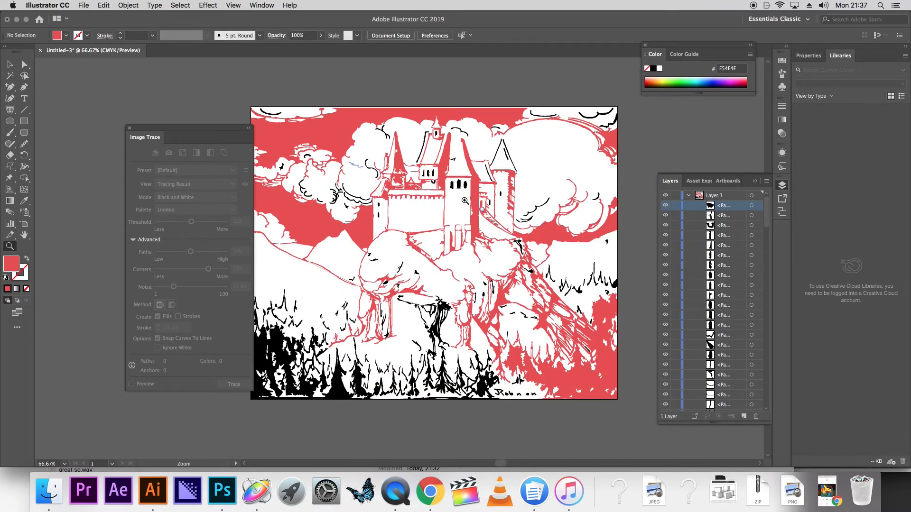
key("super+1")
key("v")
left_click(375, 145)
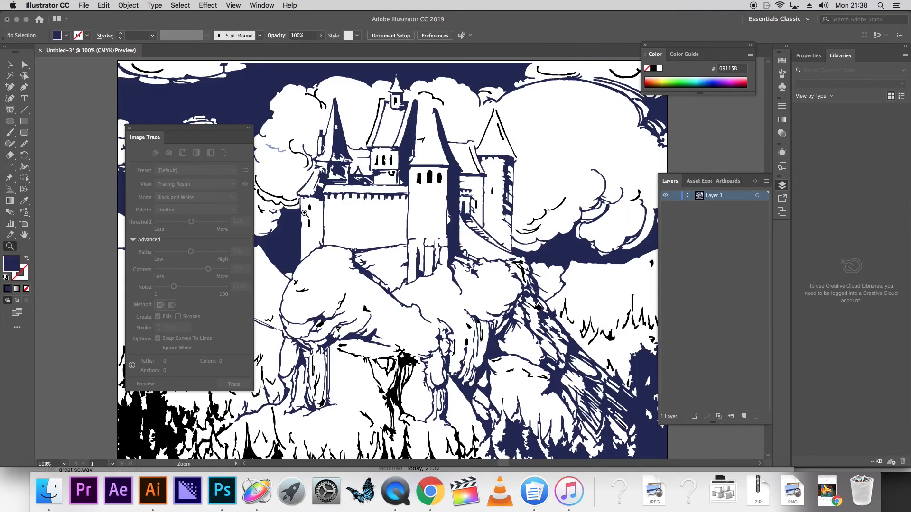
Select the black forked cloud line just beside the tip of the castle's pointed spire as a whole path
left_click(369, 98)
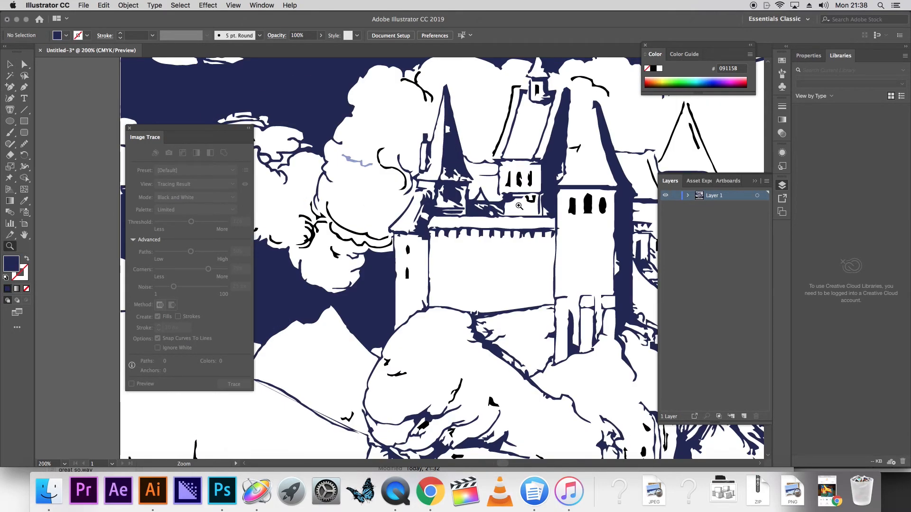
left_click(321, 191)
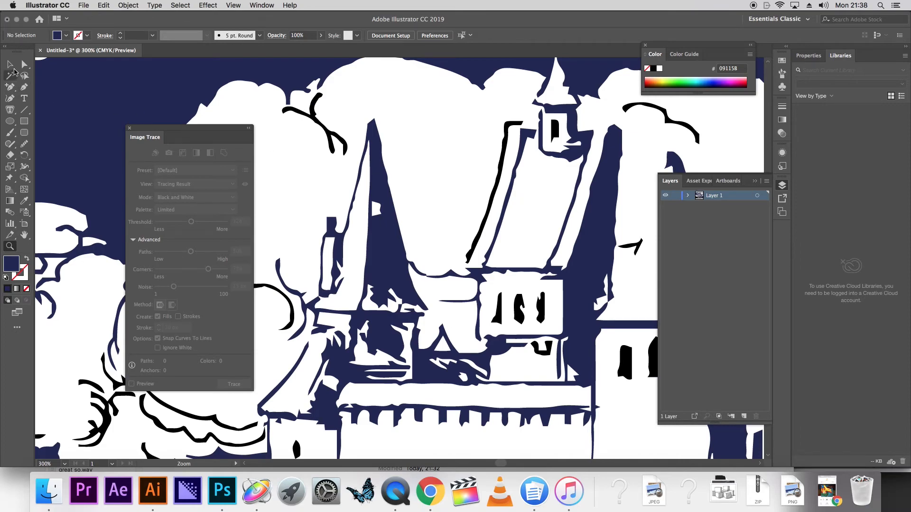
left_click(10, 64)
left_click_drag(328, 144, 309, 165)
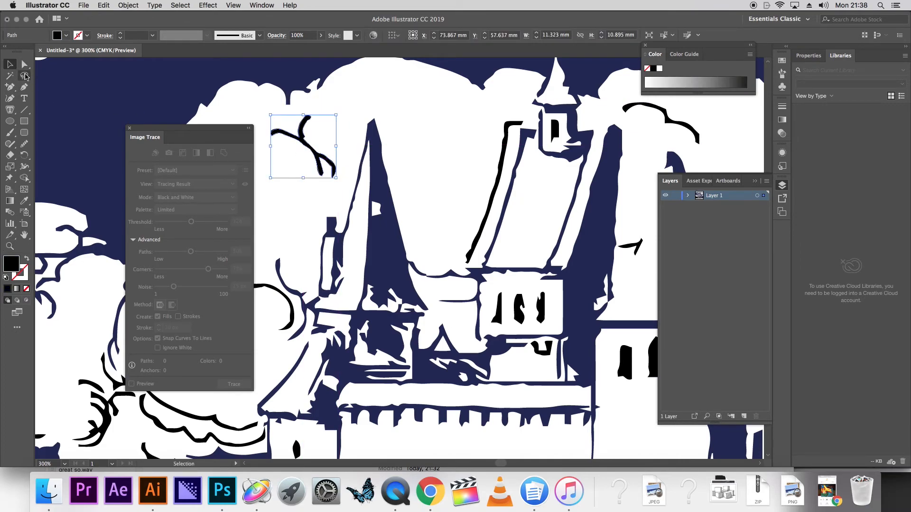
Stretch the forked cloud line toward the spire by moving one of its anchor points with Direct Selection, and deselect everything
left_click(23, 66)
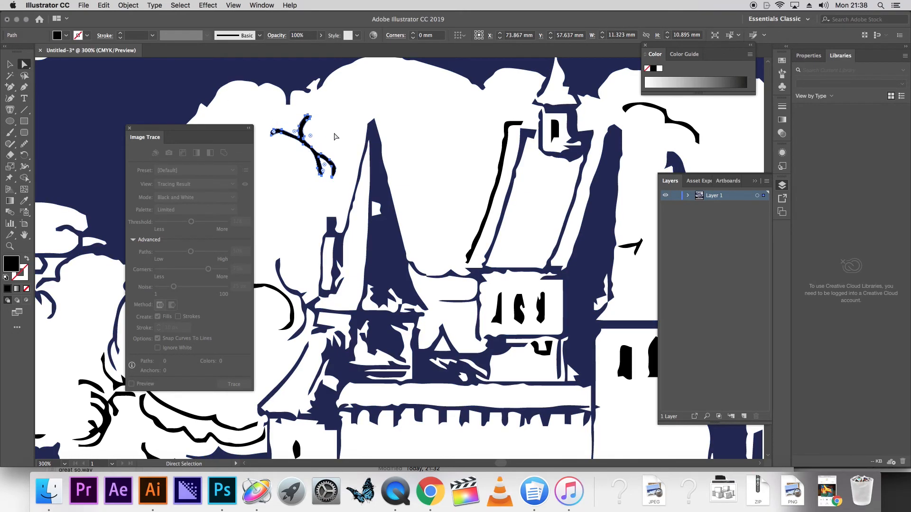
left_click(326, 144)
left_click_drag(312, 145, 357, 145)
left_click(377, 135)
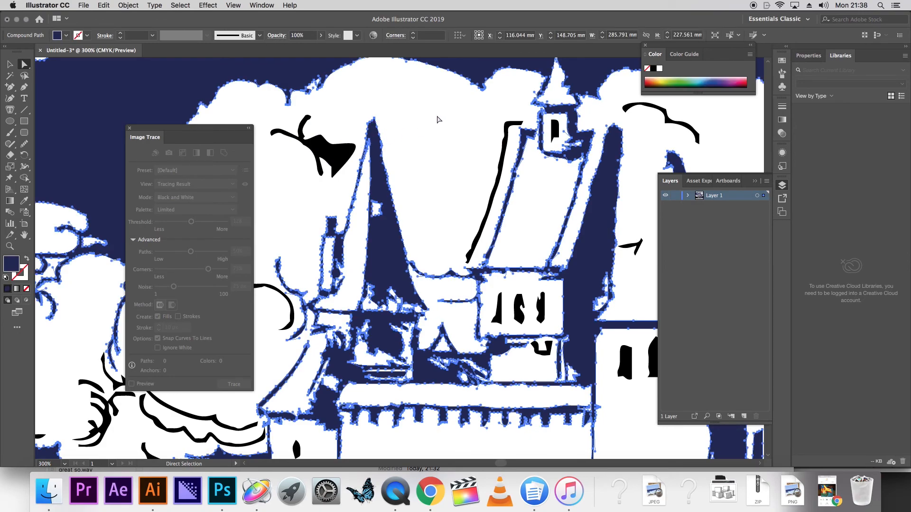
left_click(346, 192)
Examine the edited cloud line and the navy castle in the whole artwork at 66.67% magnification
left_click(10, 246)
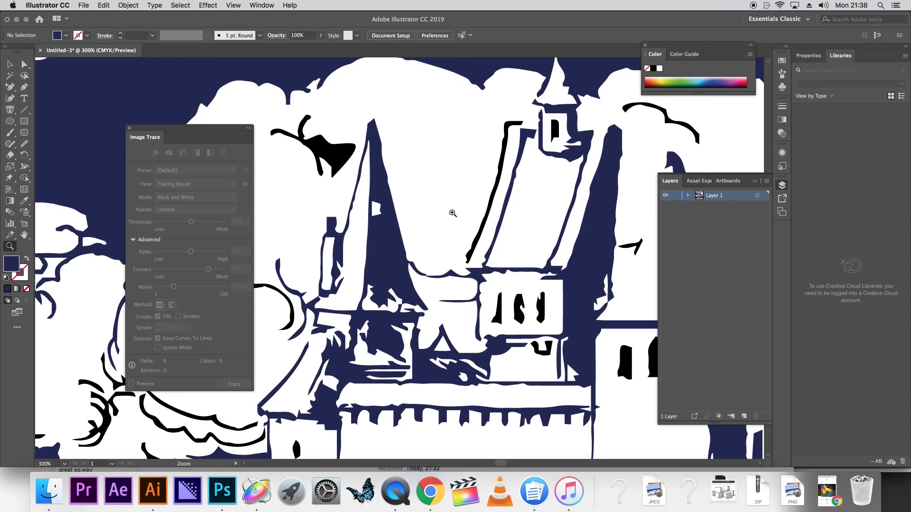
left_click(453, 214, "alt")
left_click(453, 213, "alt")
left_click(452, 214, "alt")
scroll(393, 322, "down", 5)
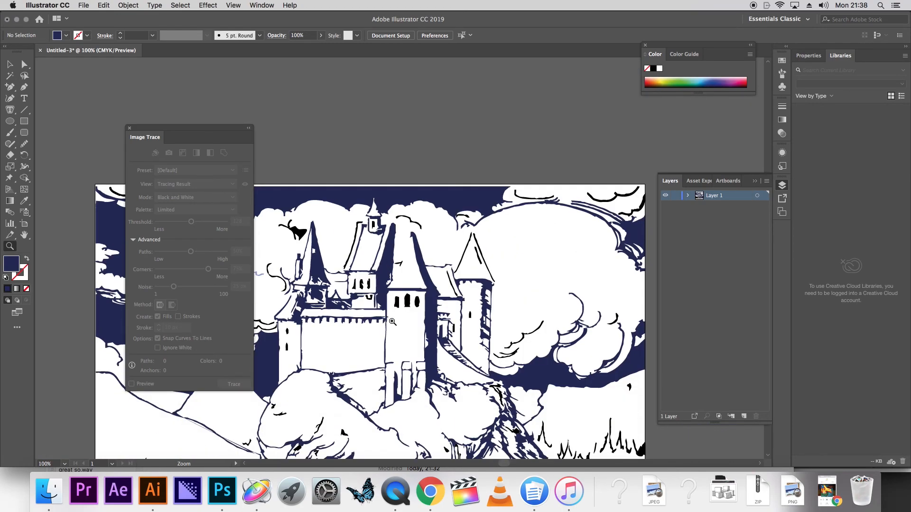
scroll(393, 322, "down", 3)
left_click(412, 286, "alt")
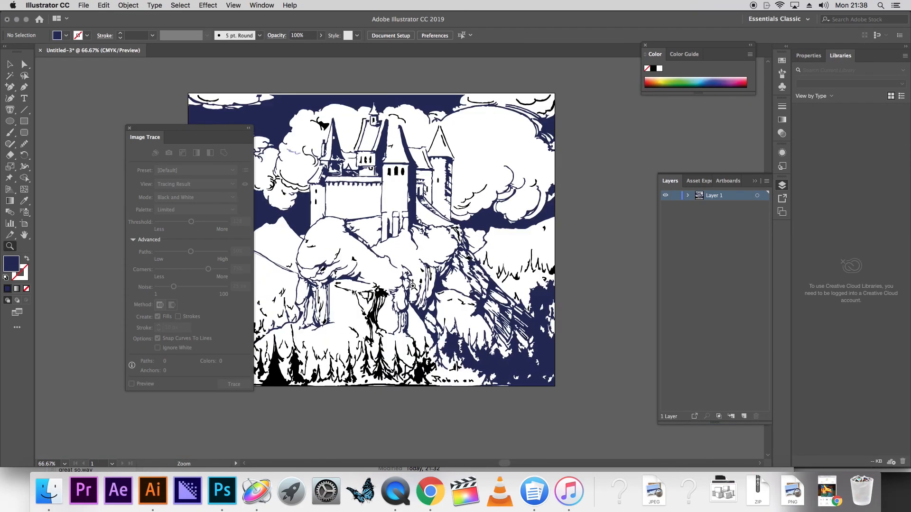
left_click_drag(505, 463, 499, 461)
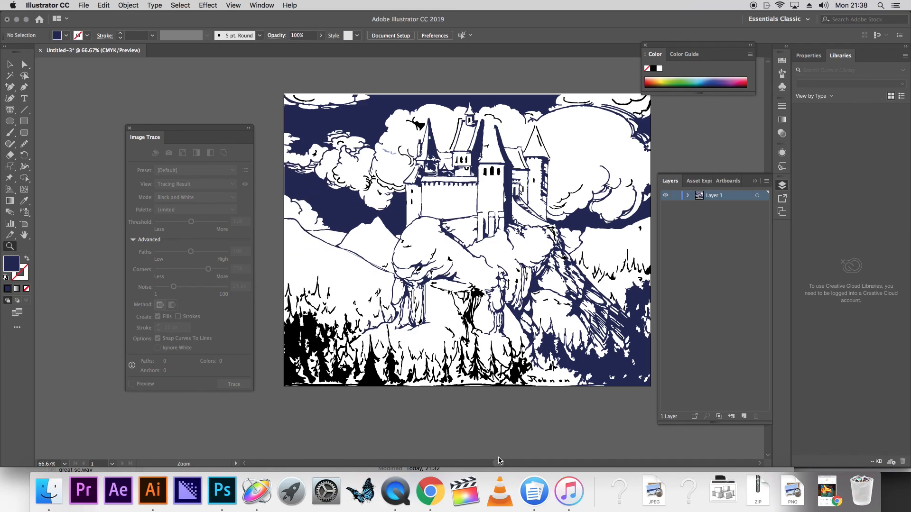
left_click(573, 270)
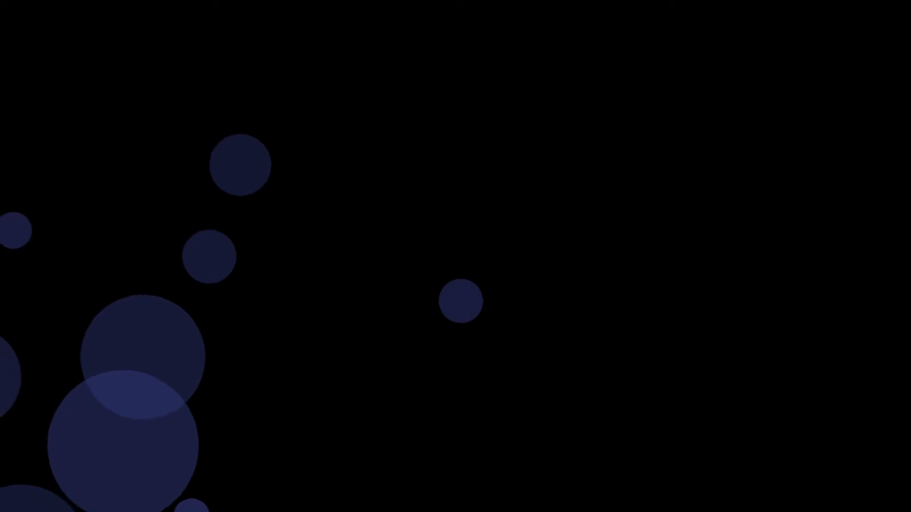